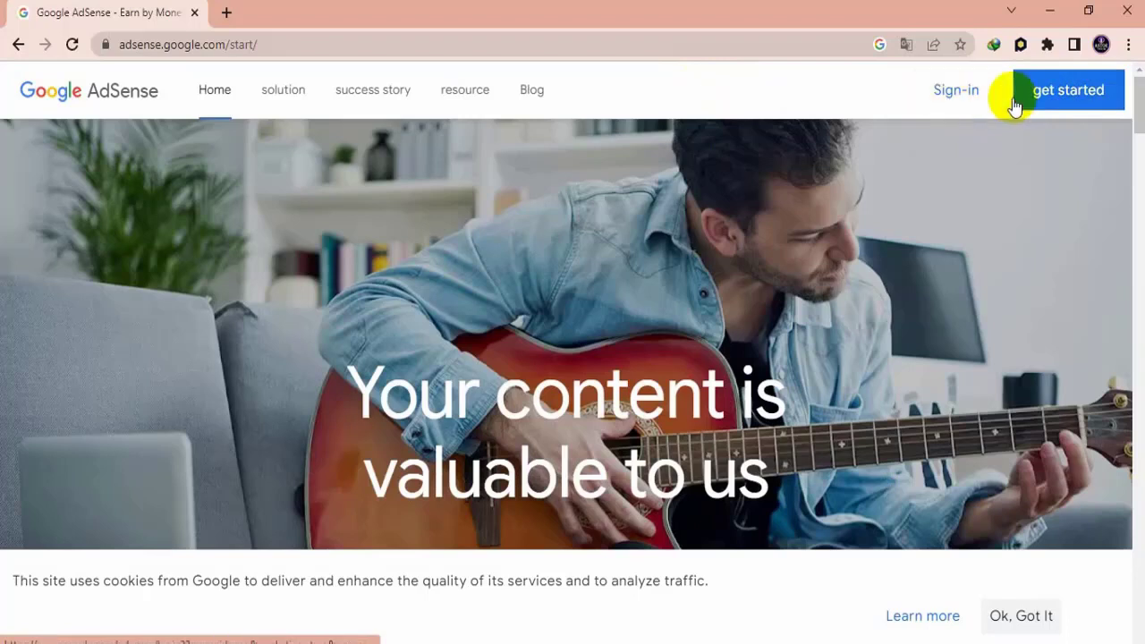
# - Sign in to AdSense with the second listed Google account and open the Payments info page
pyautogui.click(1064, 102)
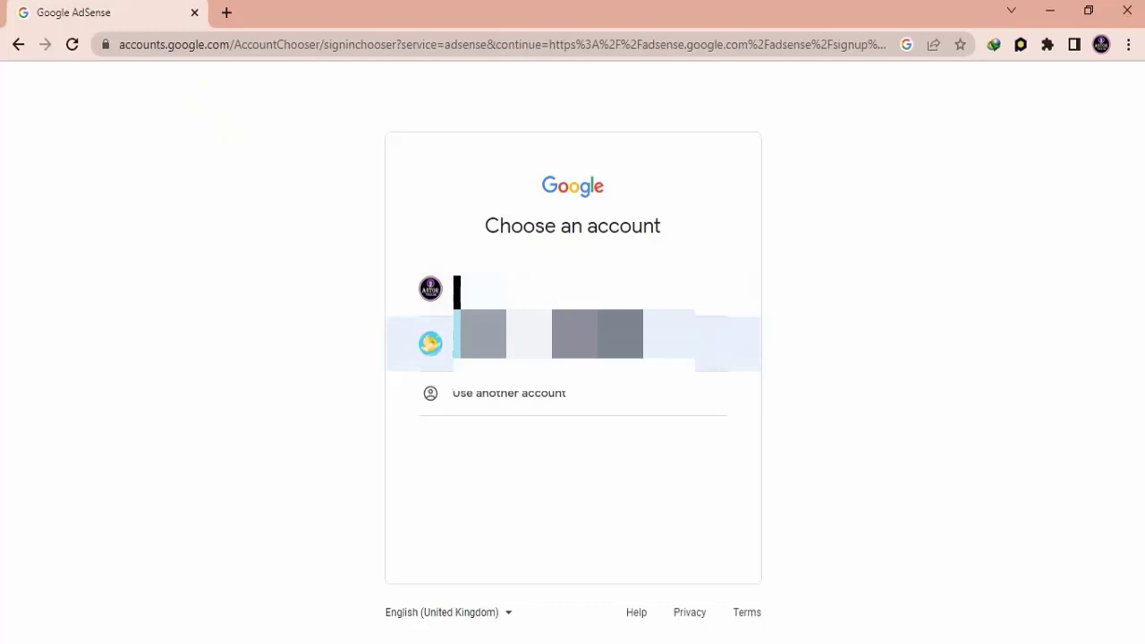
pyautogui.click(529, 348)
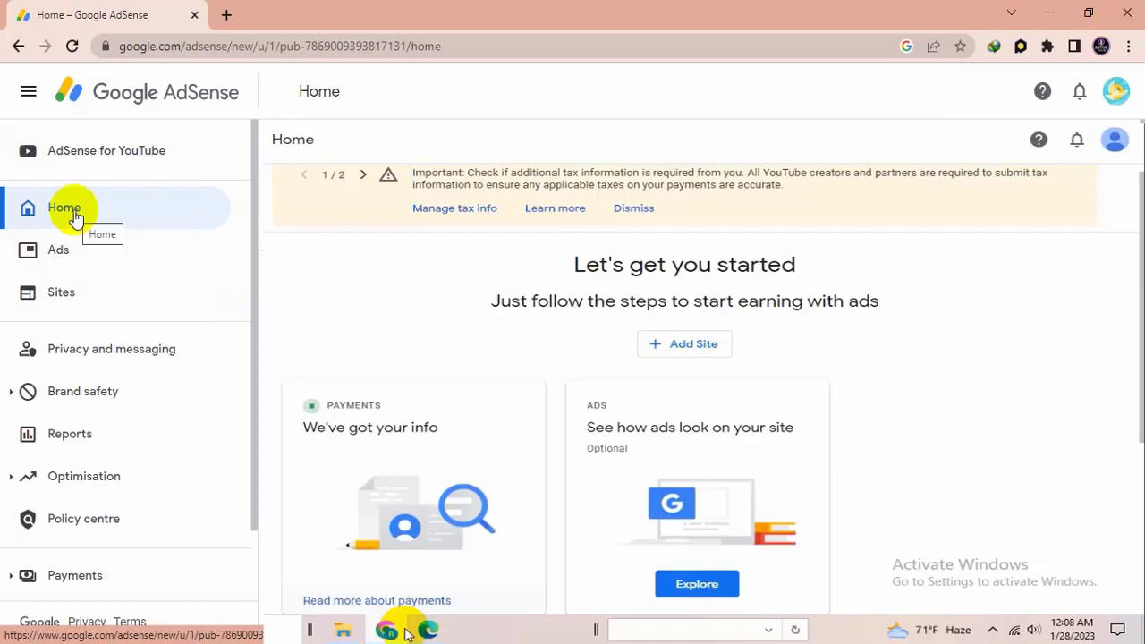
pyautogui.scroll(-2, 112, 505)
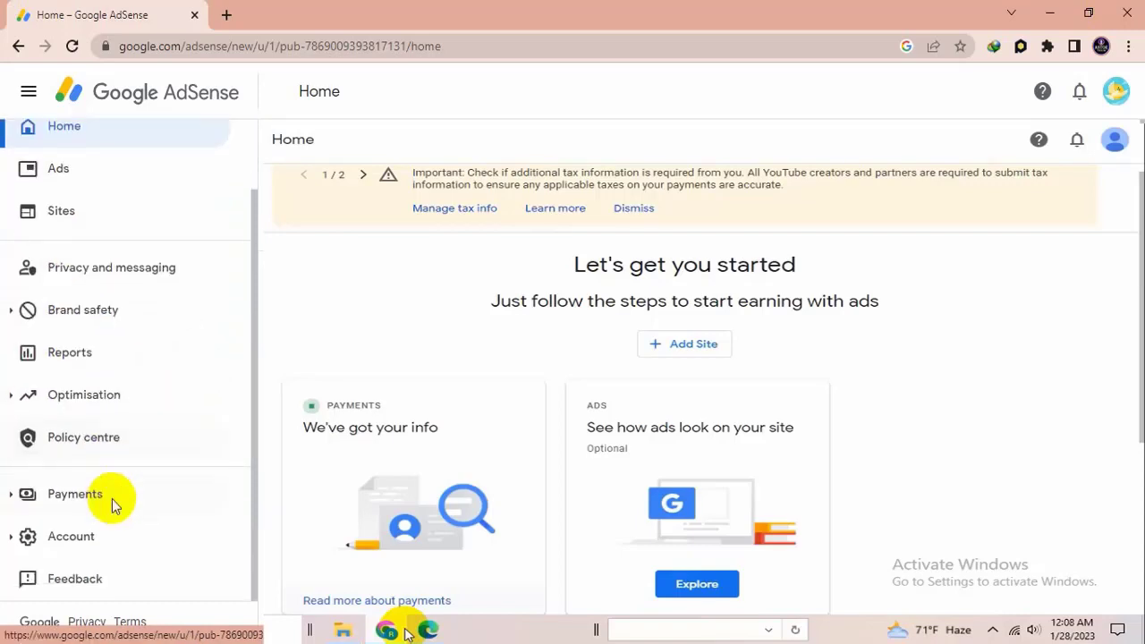
pyautogui.click(96, 494)
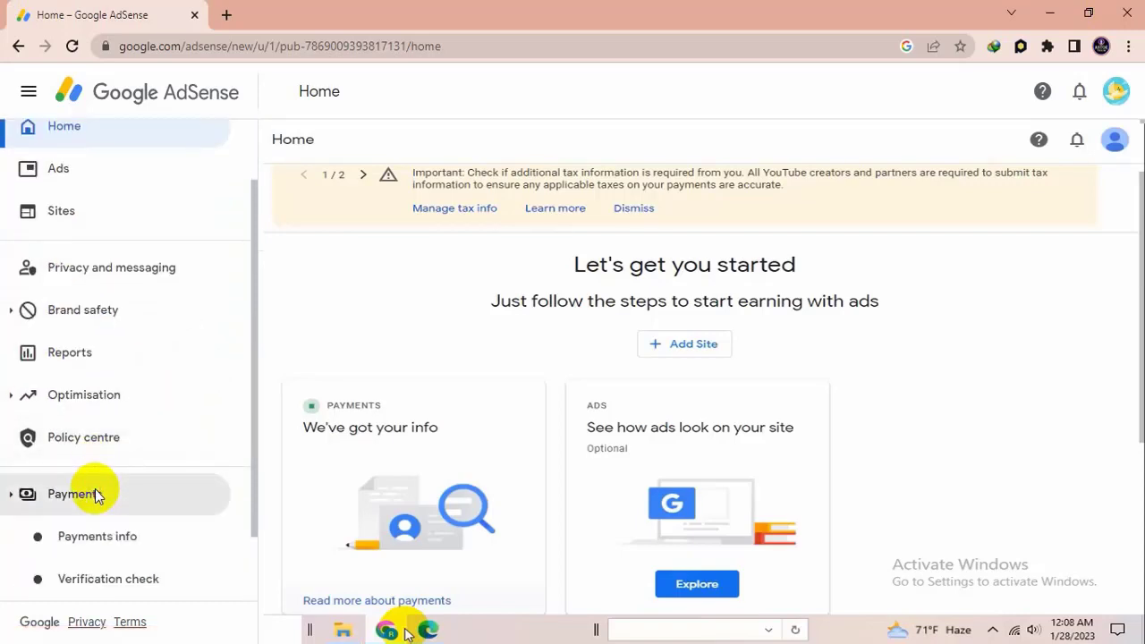
pyautogui.click(112, 539)
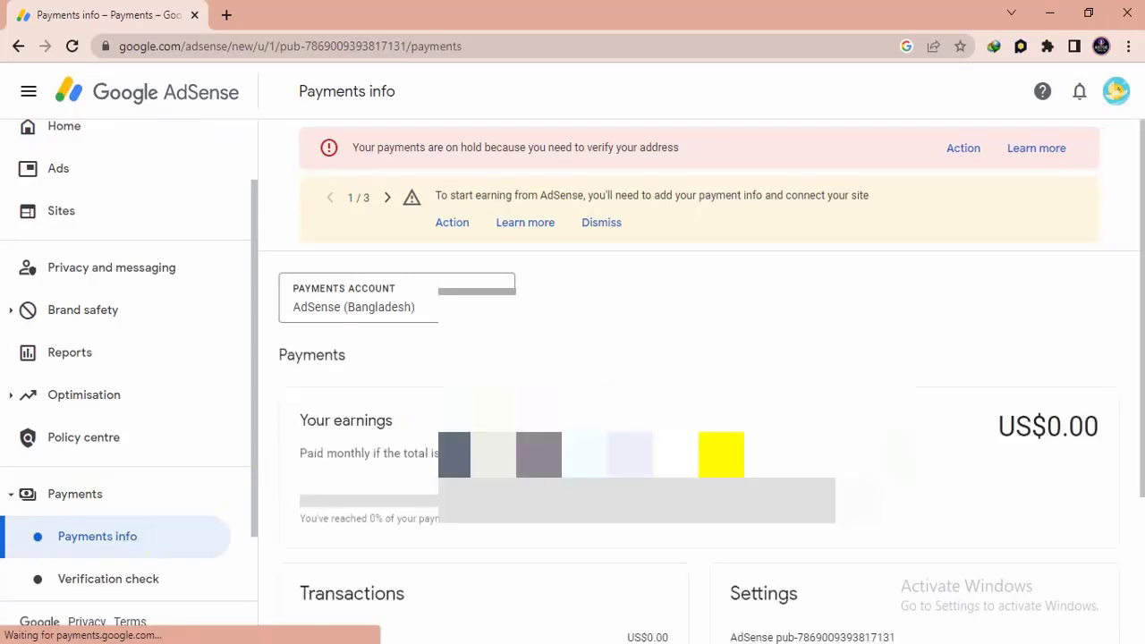
# - Open the payments account settings and start editing the United States tax info
pyautogui.scroll(-2, 698, 403)
pyautogui.click(907, 546)
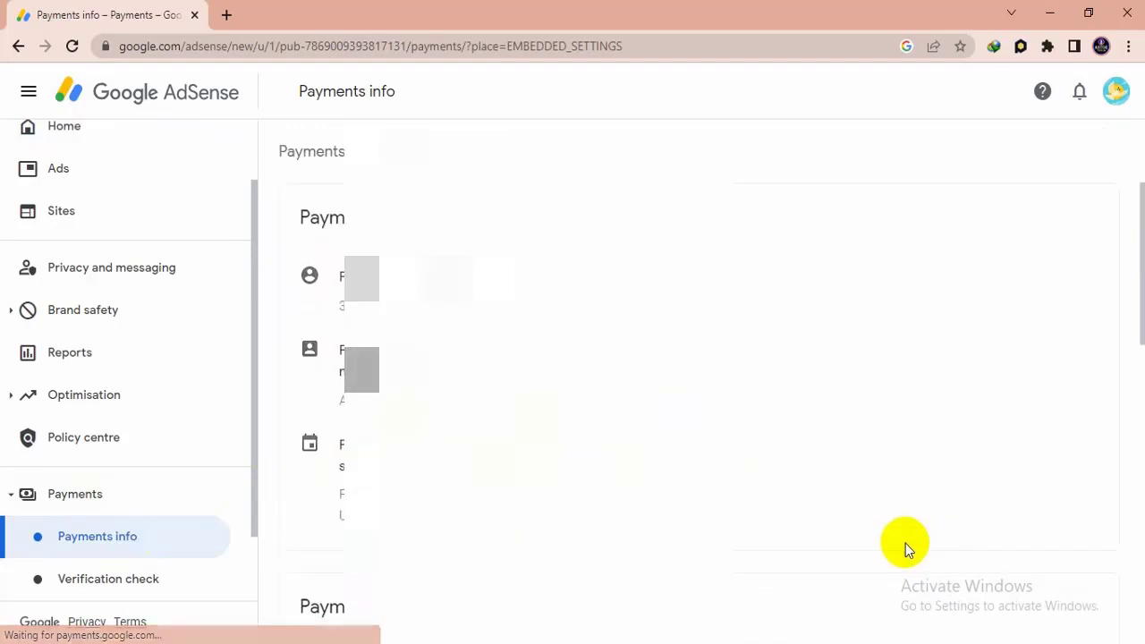
pyautogui.scroll(-5, 789, 435)
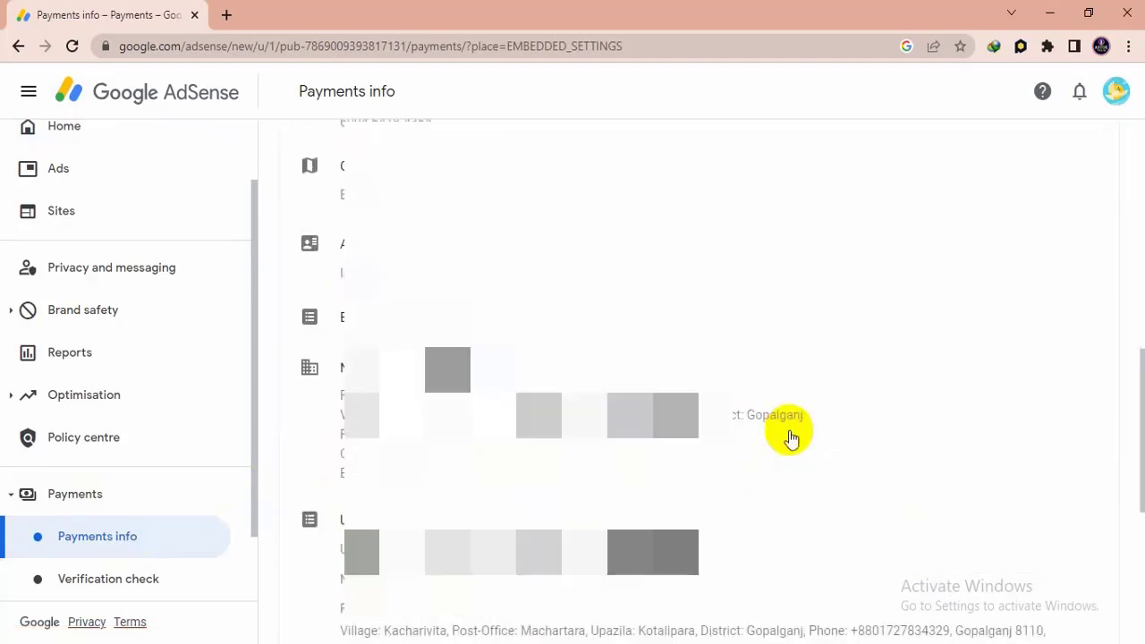
pyautogui.scroll(-3, 790, 439)
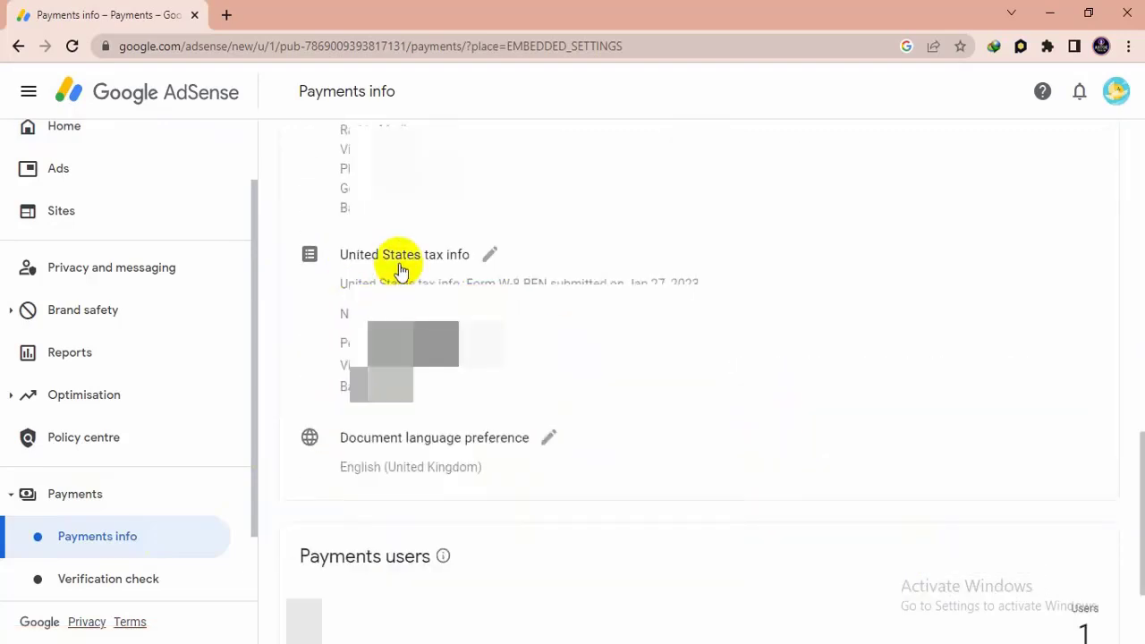
pyautogui.click(485, 258)
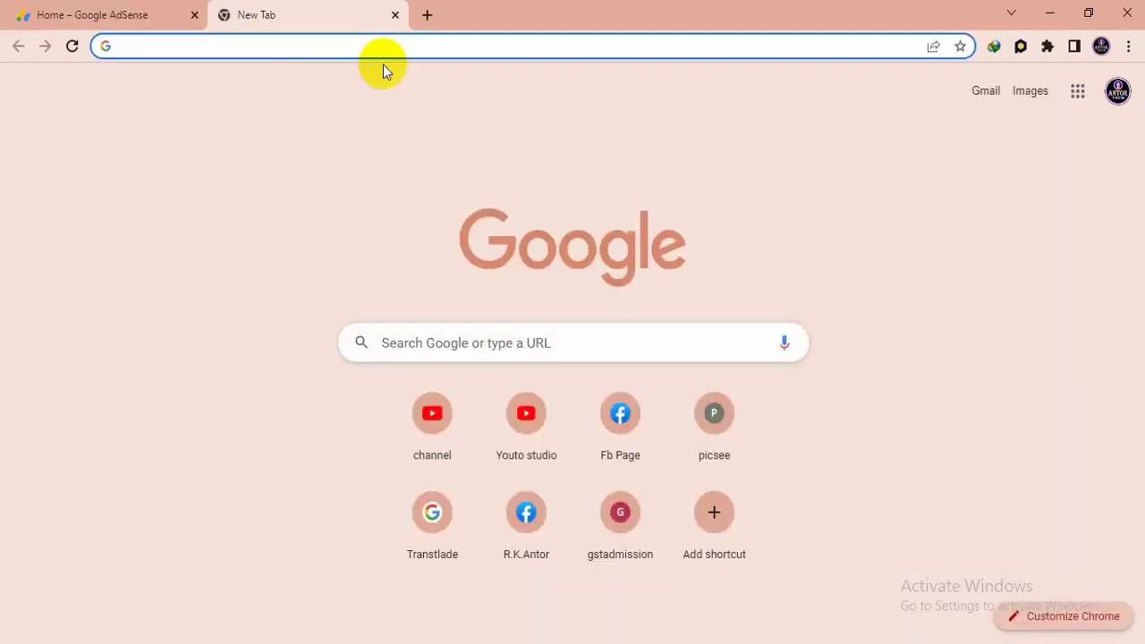
# - Find Gmail through a Google search, switch to the second account's inbox and open the Google Payments email "Your tax information has changed"
pyautogui.write('gmail')
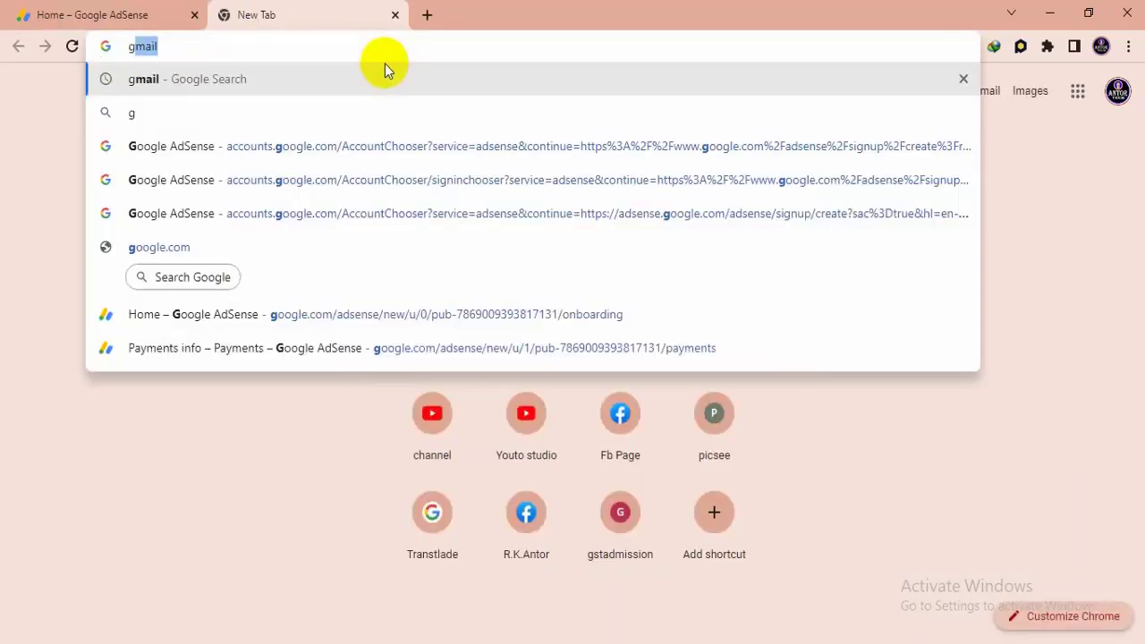
pyautogui.click(216, 80)
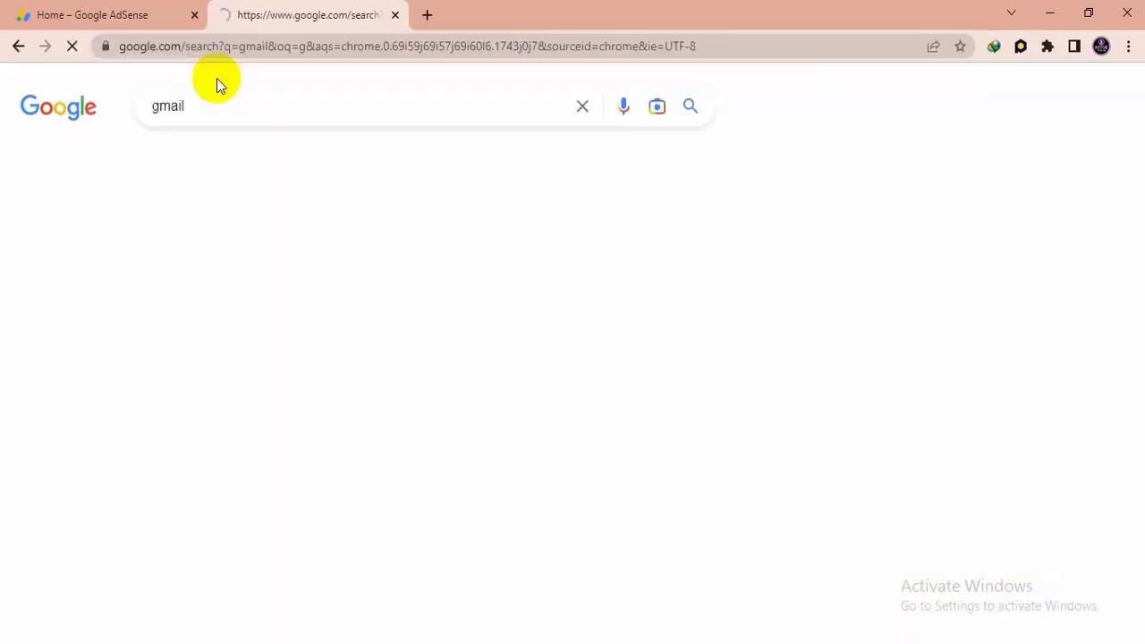
pyautogui.click(219, 291)
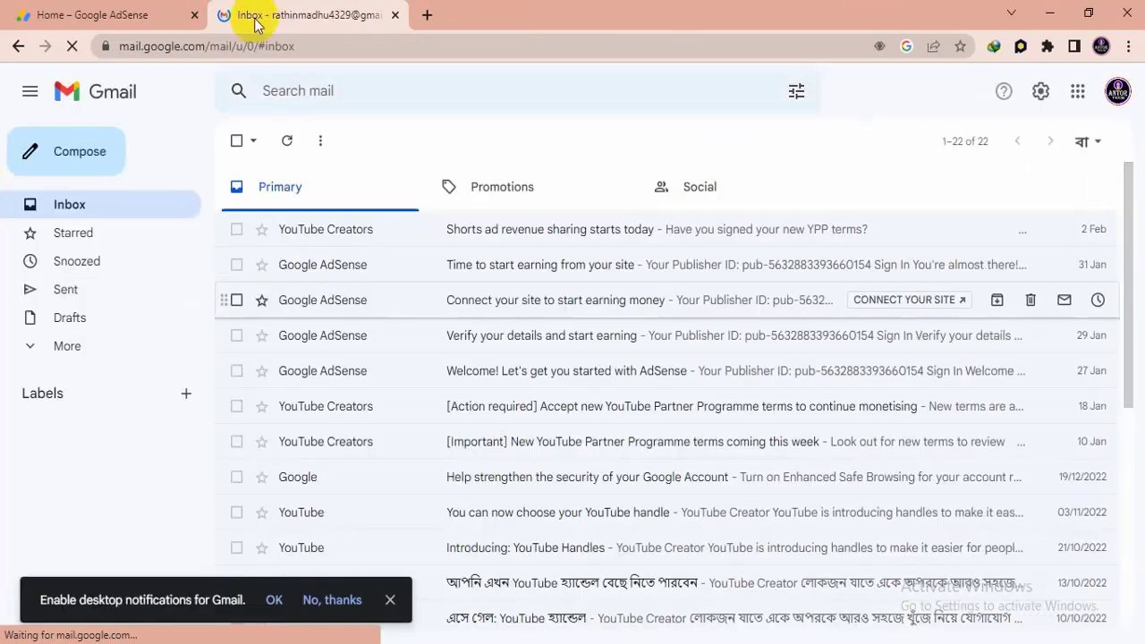
pyautogui.click(1115, 93)
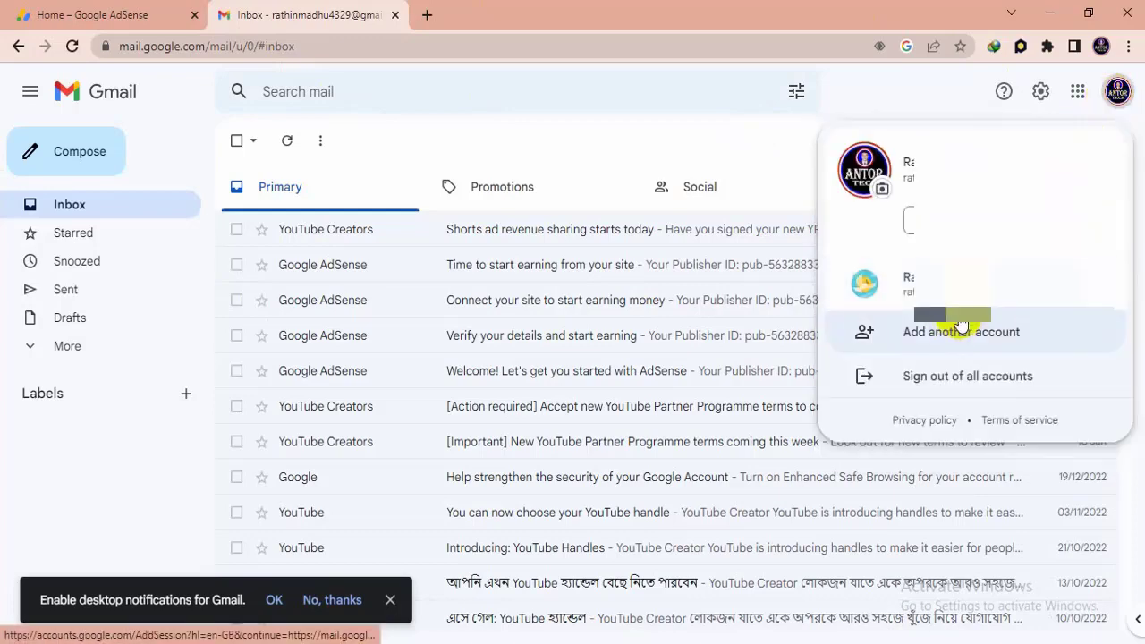
pyautogui.click(968, 284)
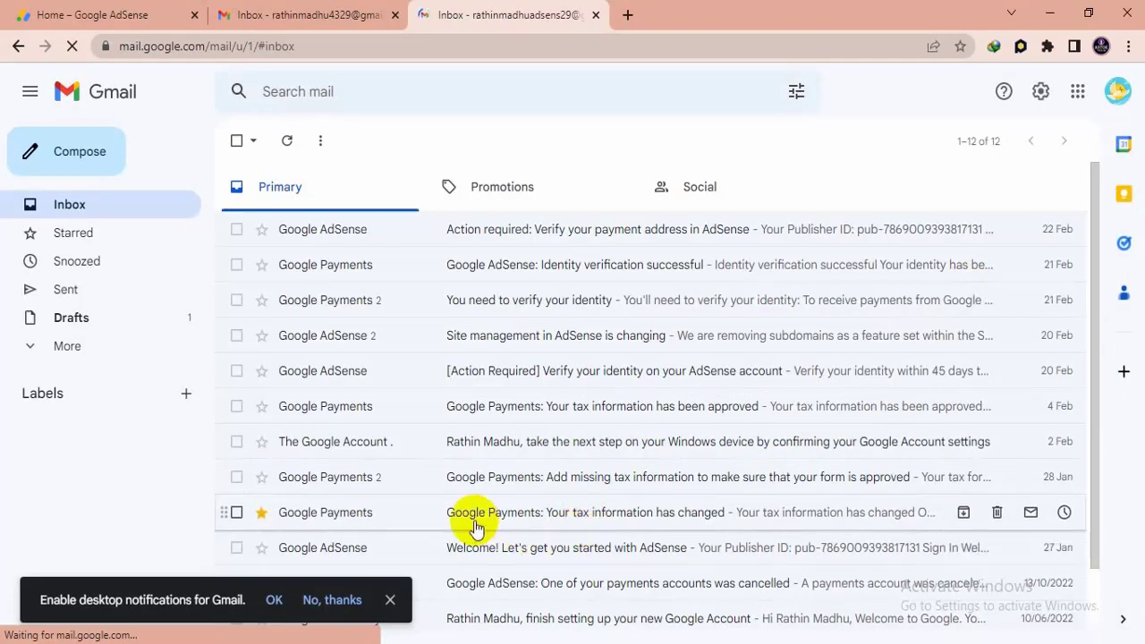
pyautogui.click(673, 519)
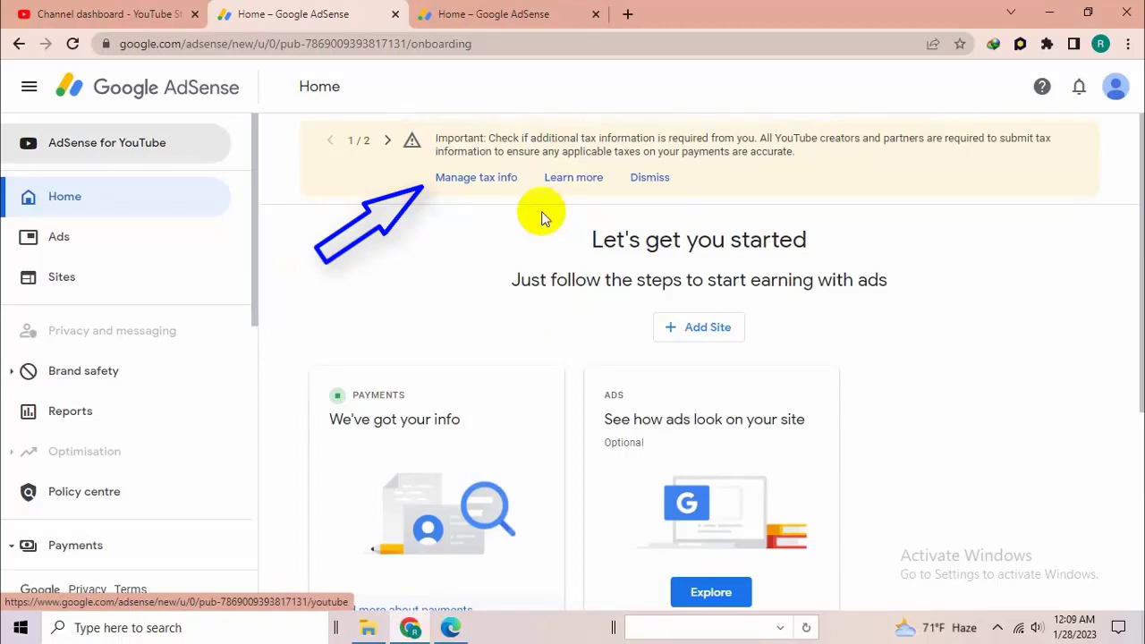
# - Open Manage tax info from the AdSense home notice and check the AdSense and YouTube entries among the payments accounts
pyautogui.click(476, 176)
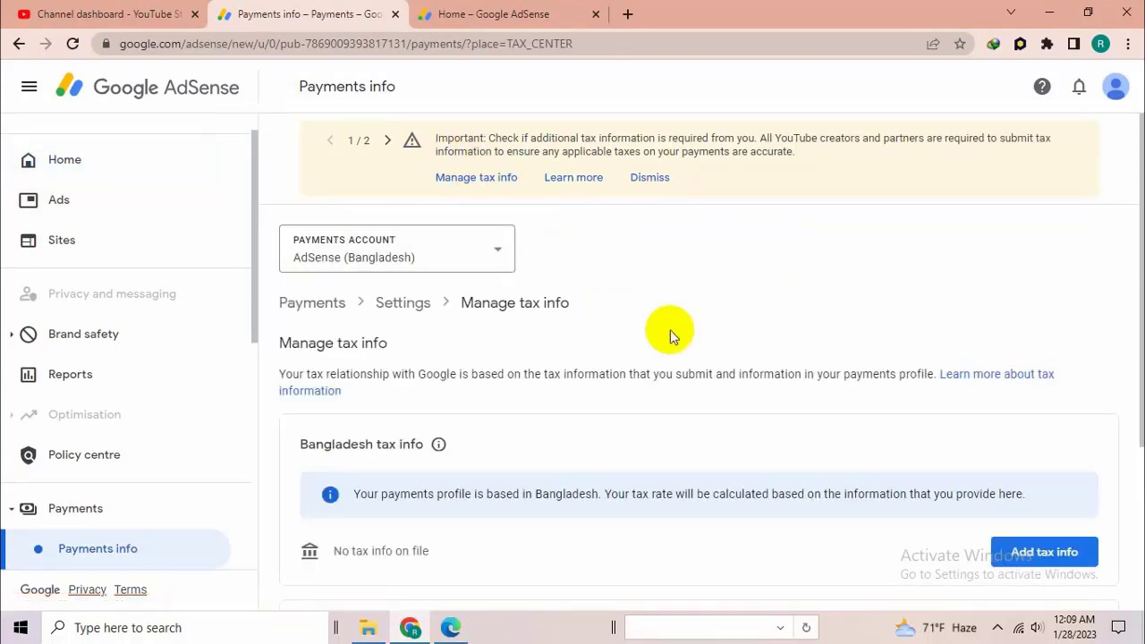
pyautogui.scroll(-3, 771, 387)
pyautogui.scroll(3, 771, 387)
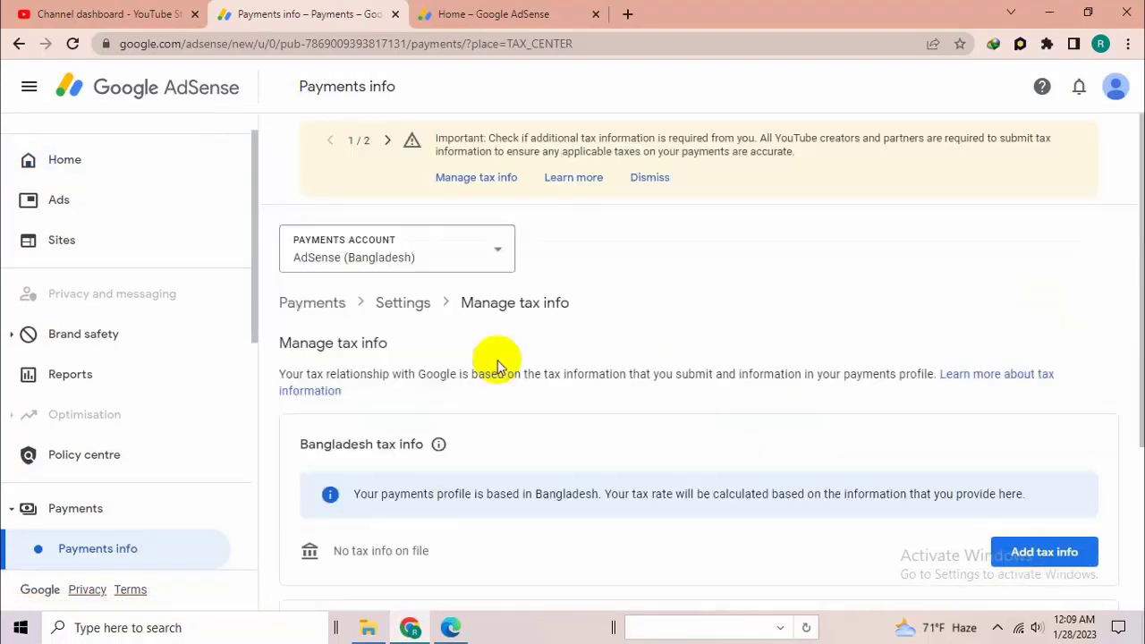
pyautogui.click(481, 253)
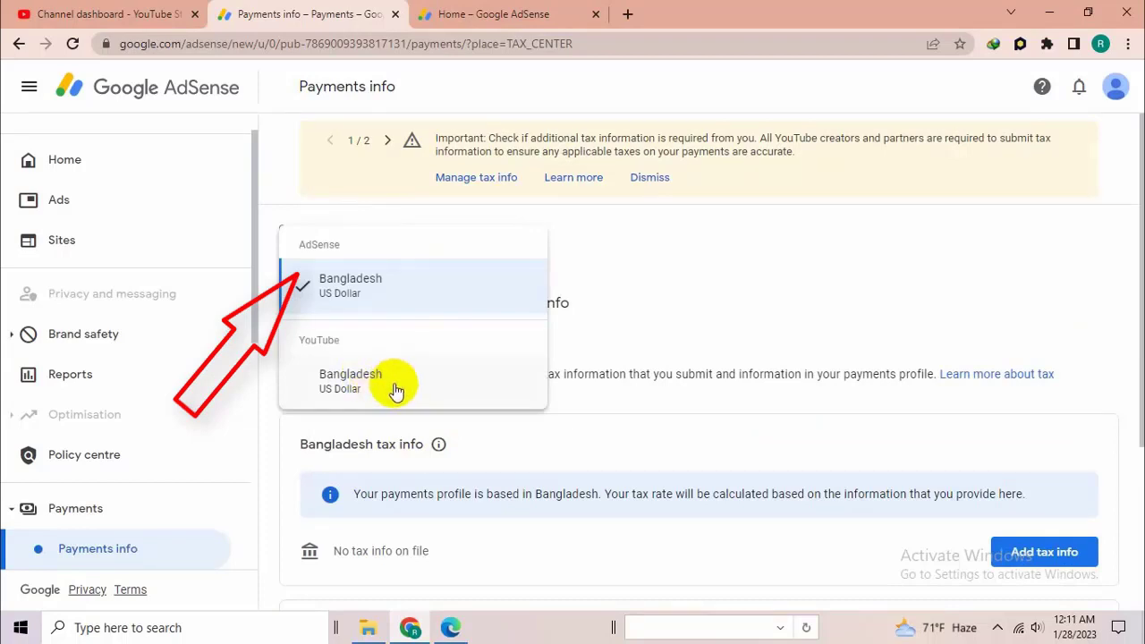
pyautogui.click(393, 386)
# - Start adding United States tax info and verify the identity by entering the Google account password
pyautogui.scroll(-1, 465, 331)
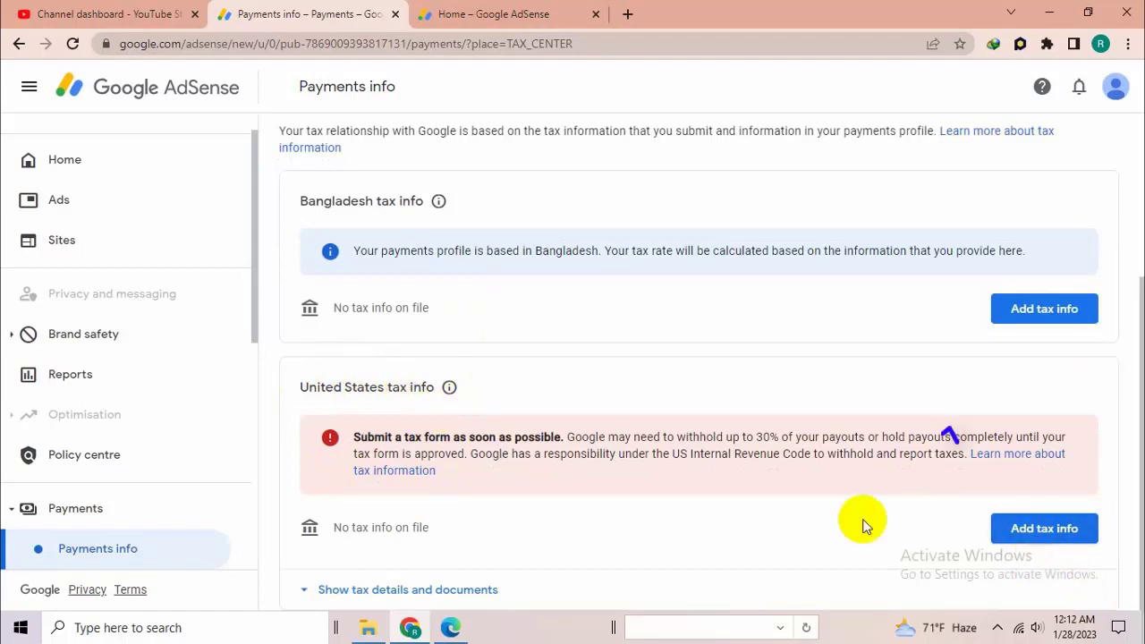
pyautogui.click(1032, 533)
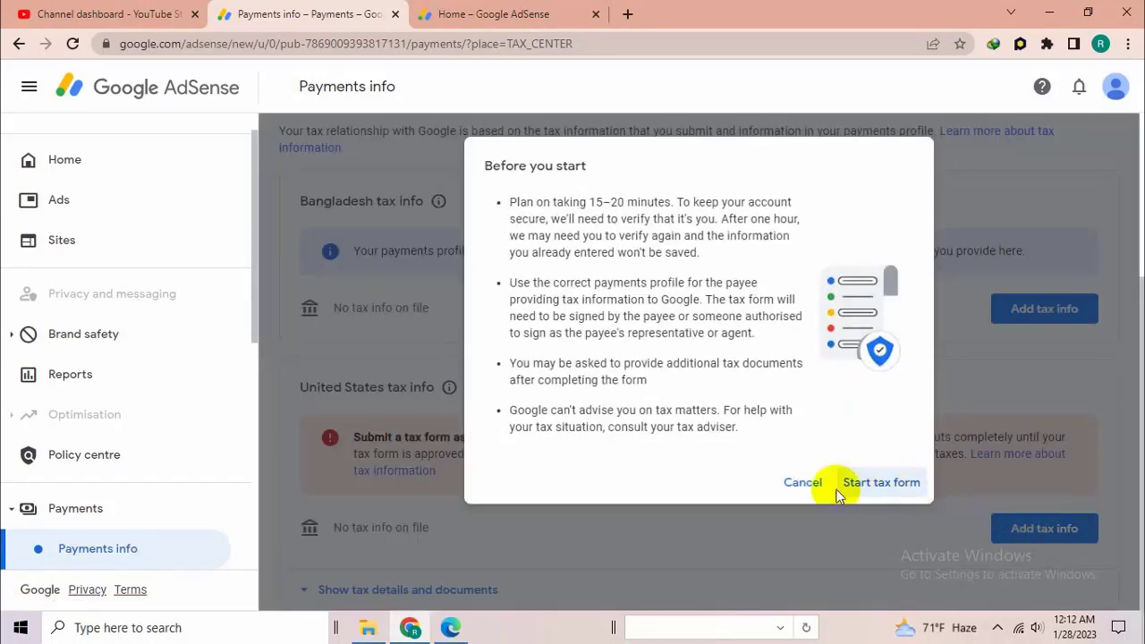
pyautogui.click(883, 484)
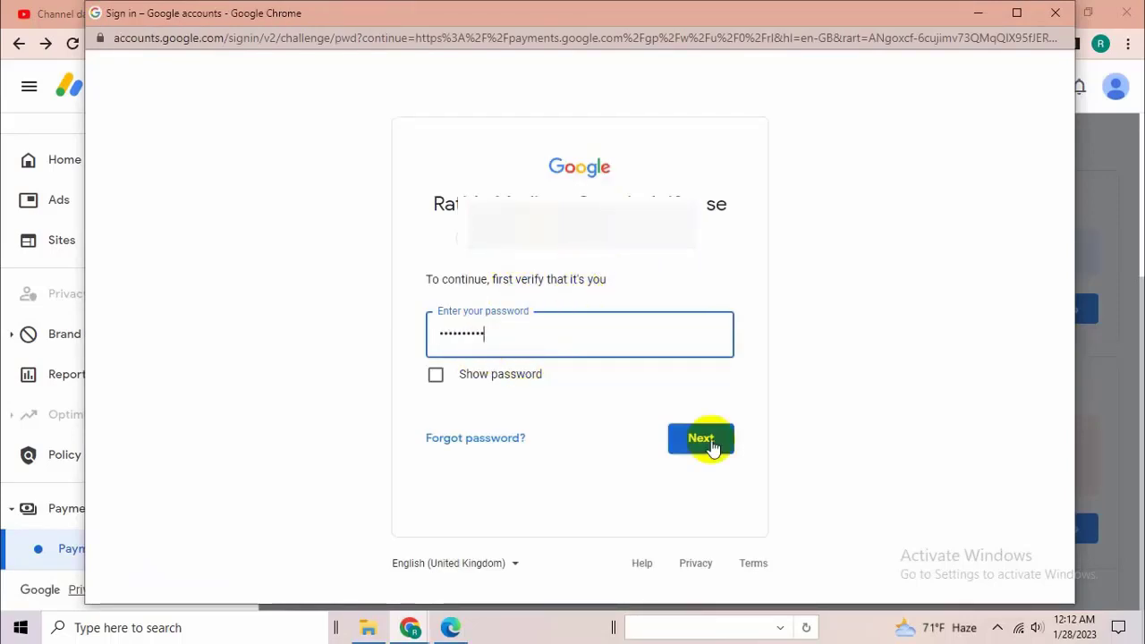
pyautogui.click(706, 440)
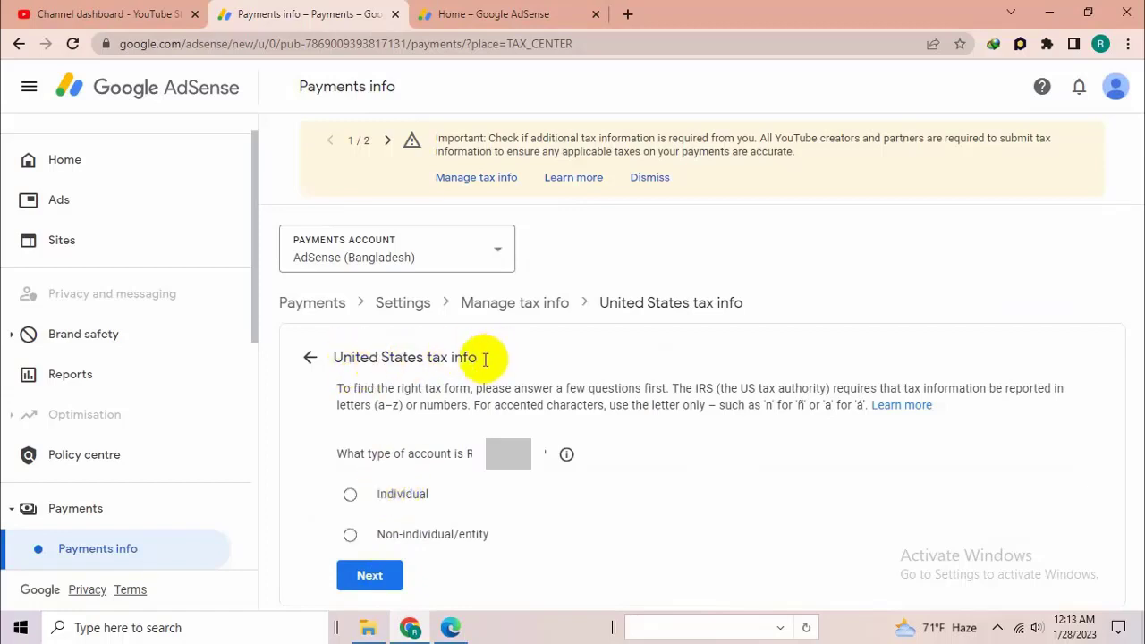
# - Set the account type to Individual and answer No to being a citizen or resident of the United States
pyautogui.click(351, 495)
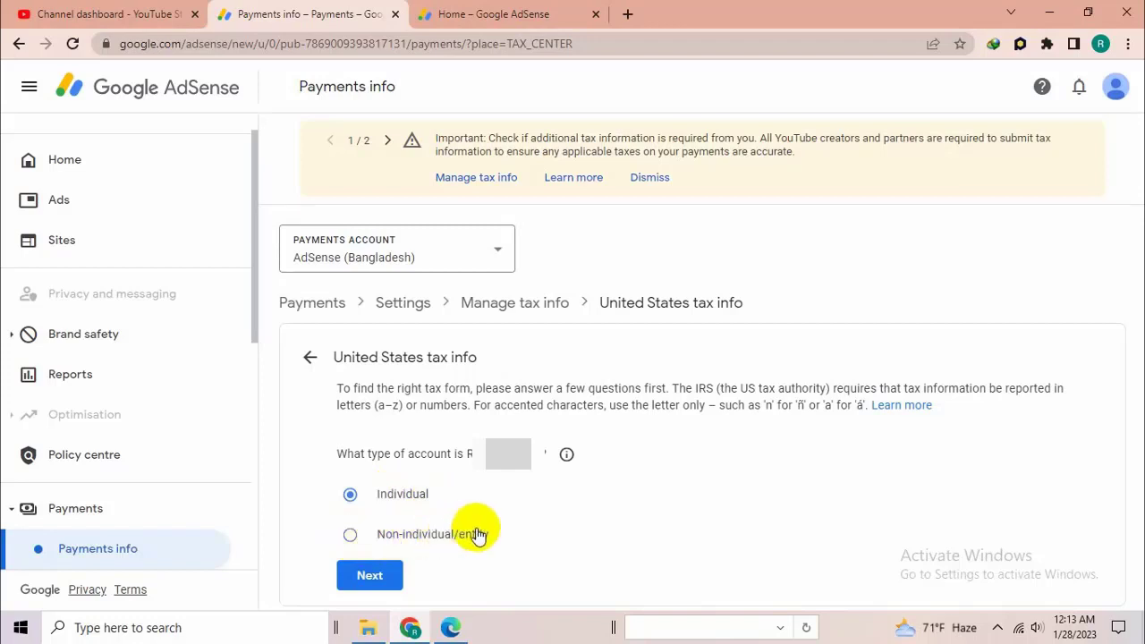
pyautogui.click(370, 577)
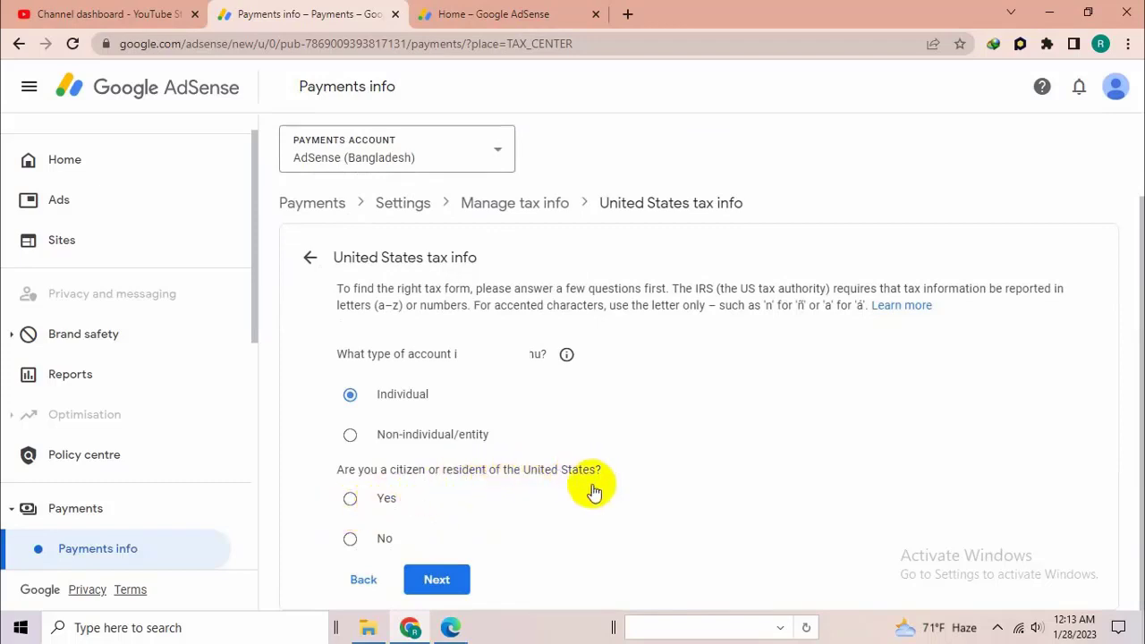
pyautogui.click(350, 539)
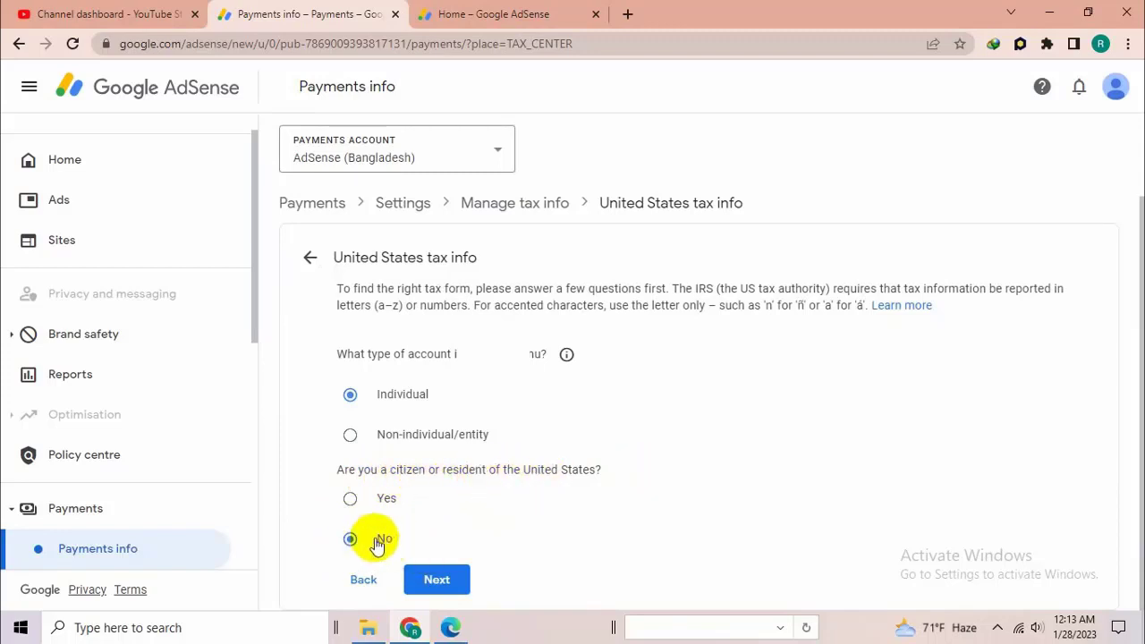
pyautogui.click(438, 580)
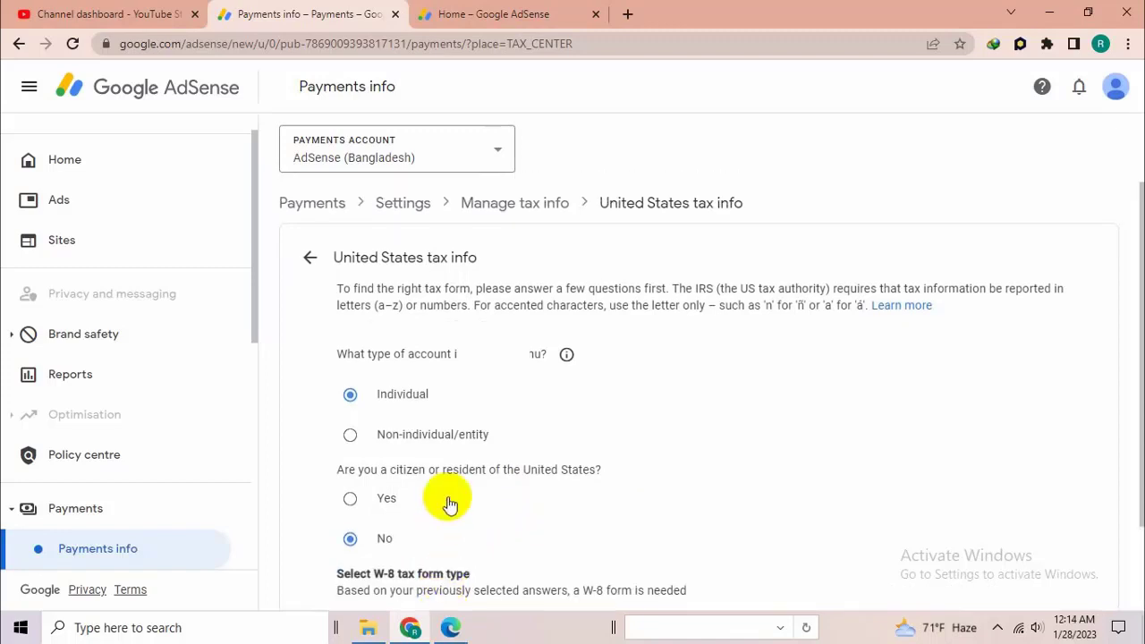
# - Choose W-8BEN as the W-8 tax form type and start that form
pyautogui.scroll(-1, 460, 507)
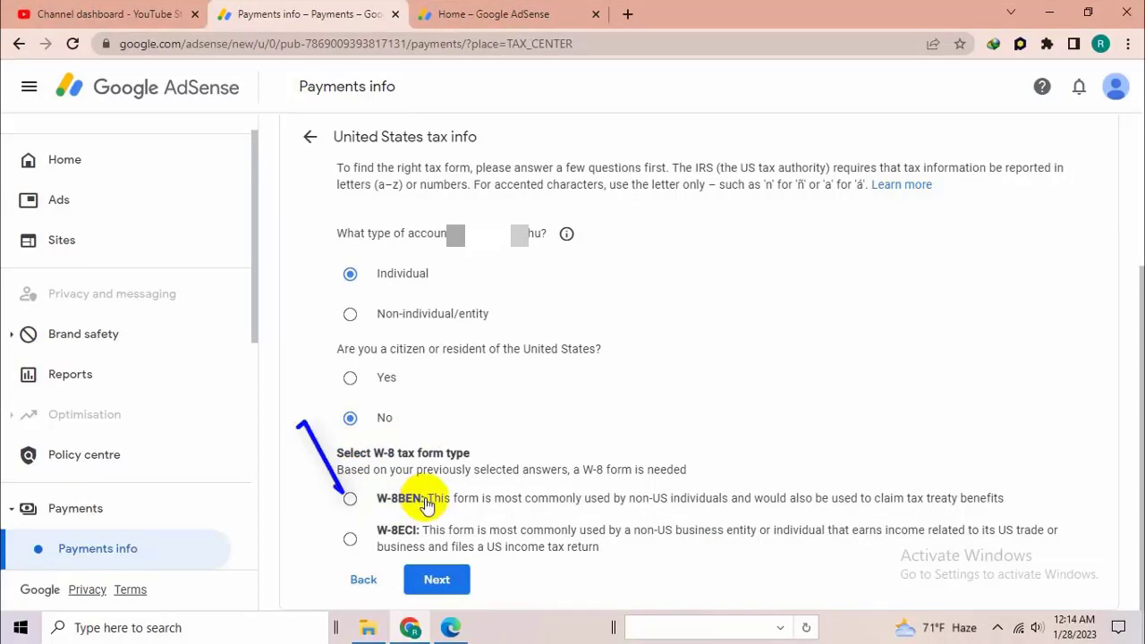
pyautogui.click(349, 498)
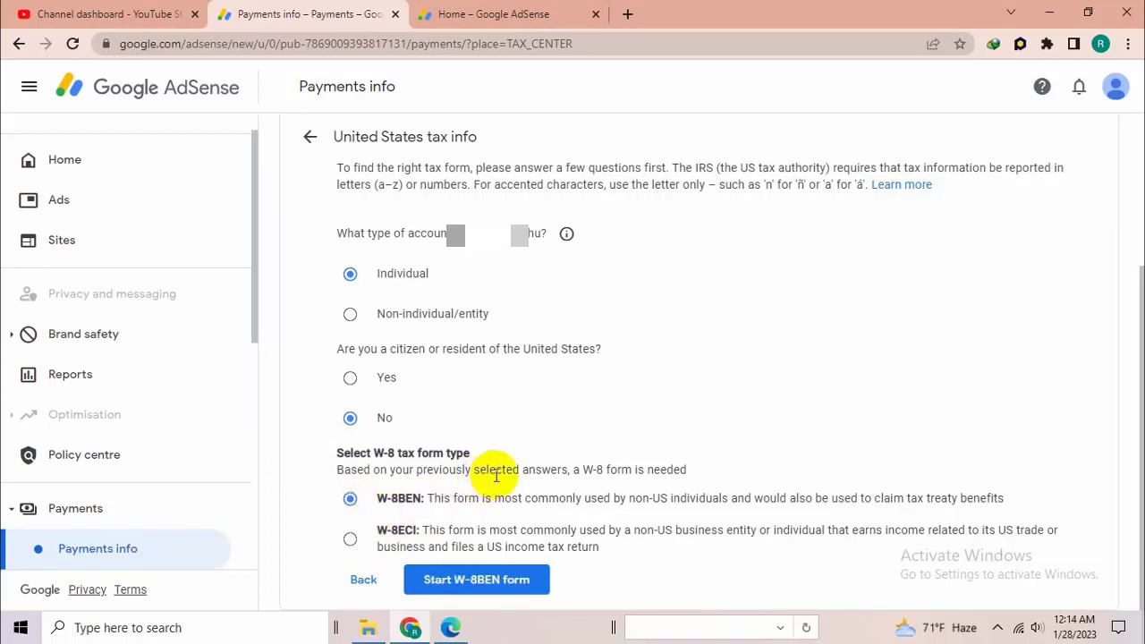
pyautogui.click(474, 579)
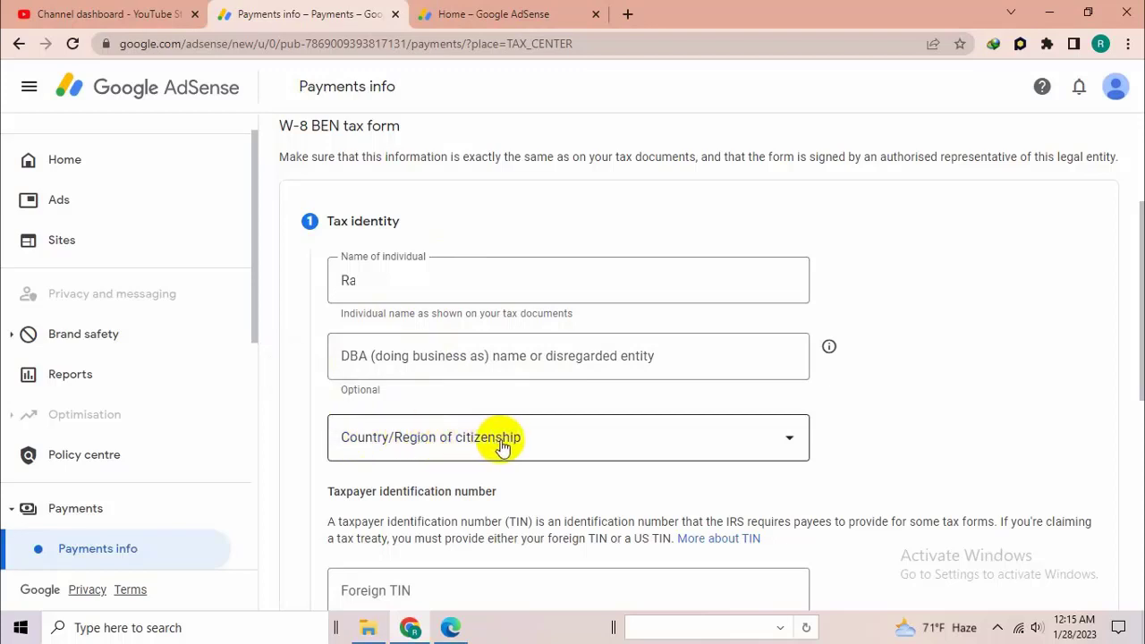
# - Set the country/region of citizenship to Bangladesh in the tax identity section
pyautogui.click(468, 442)
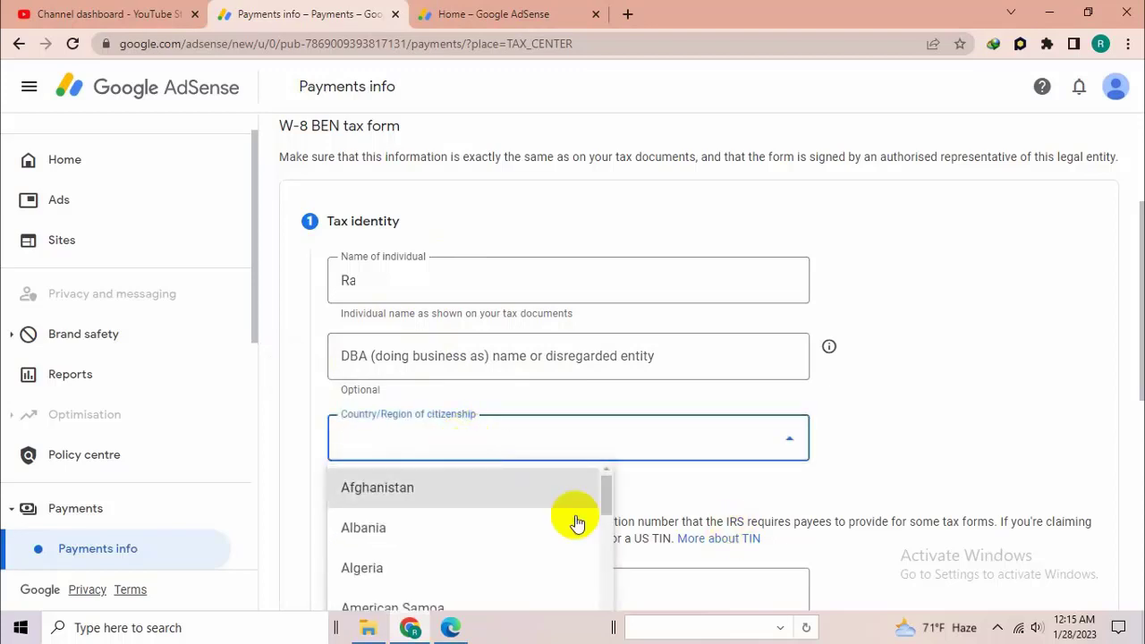
pyautogui.scroll(-3, 1124, 349)
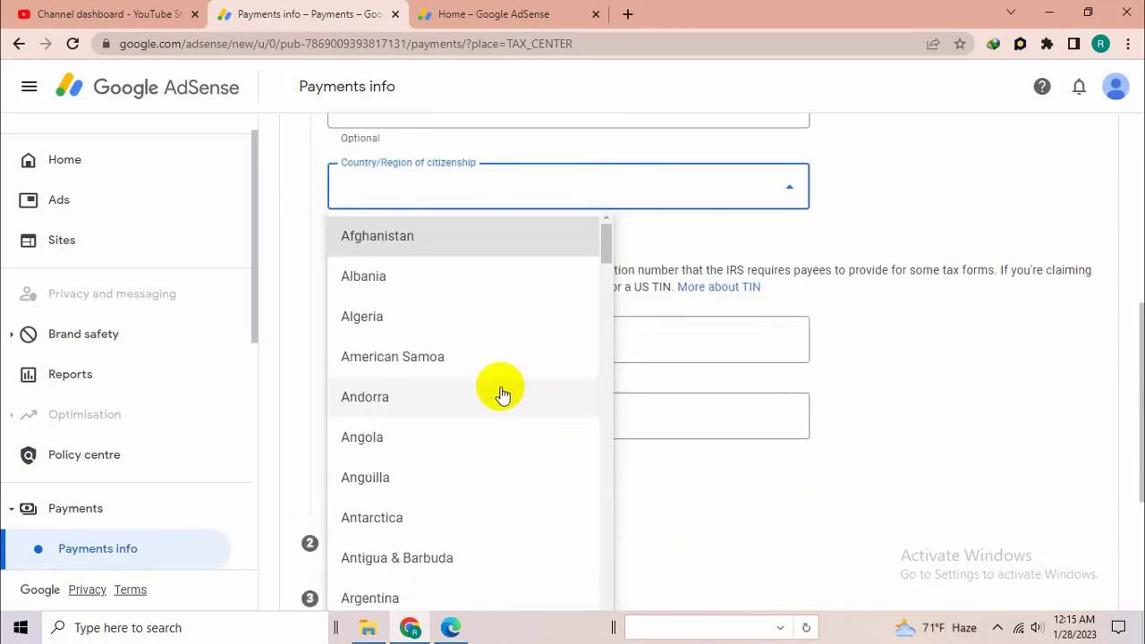
pyautogui.scroll(-1, 499, 392)
pyautogui.scroll(-5, 499, 391)
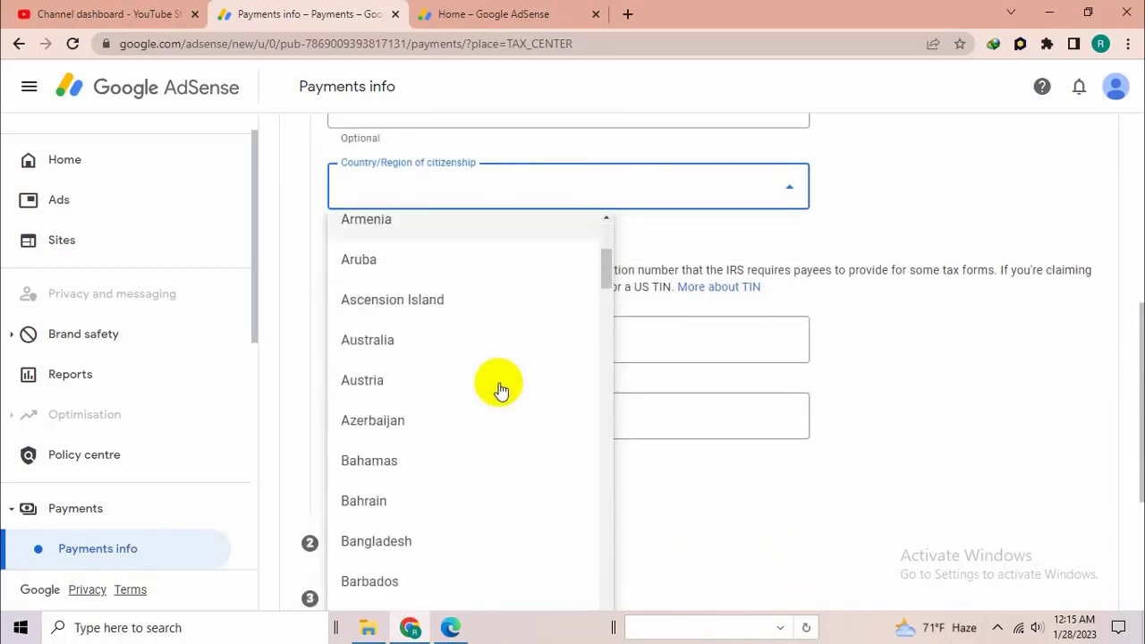
pyautogui.scroll(-1, 447, 429)
pyautogui.click(433, 454)
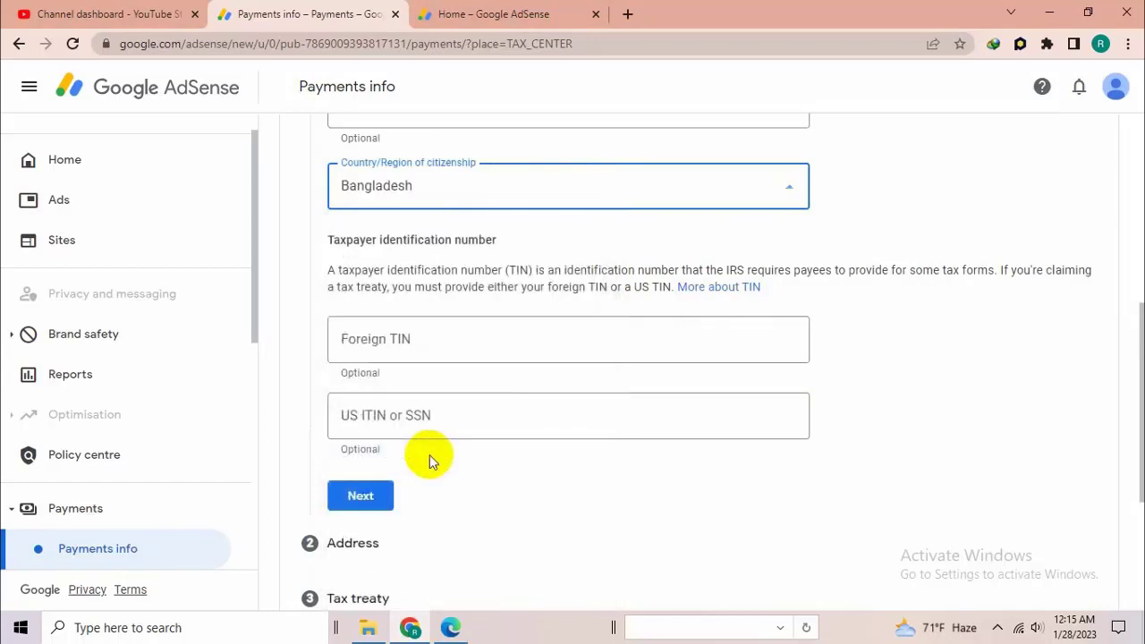
# - Switch to the TIN certificate PDF in Microsoft Edge and copy the taxpayer identification number for the Foreign TIN field
pyautogui.click(416, 338)
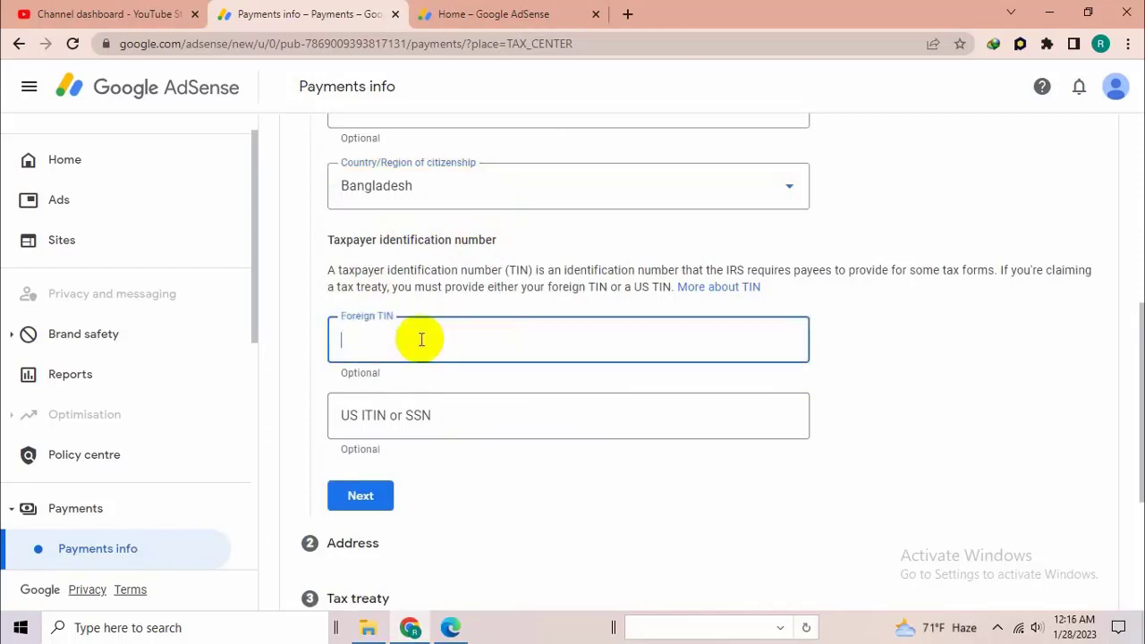
pyautogui.click(395, 404)
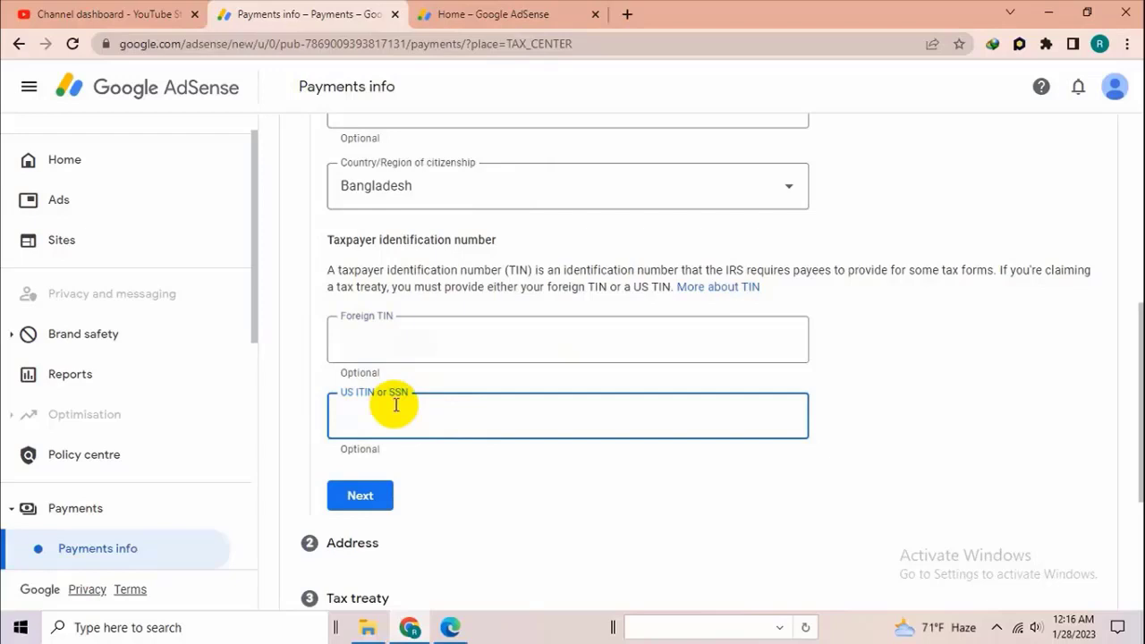
pyautogui.click(449, 338)
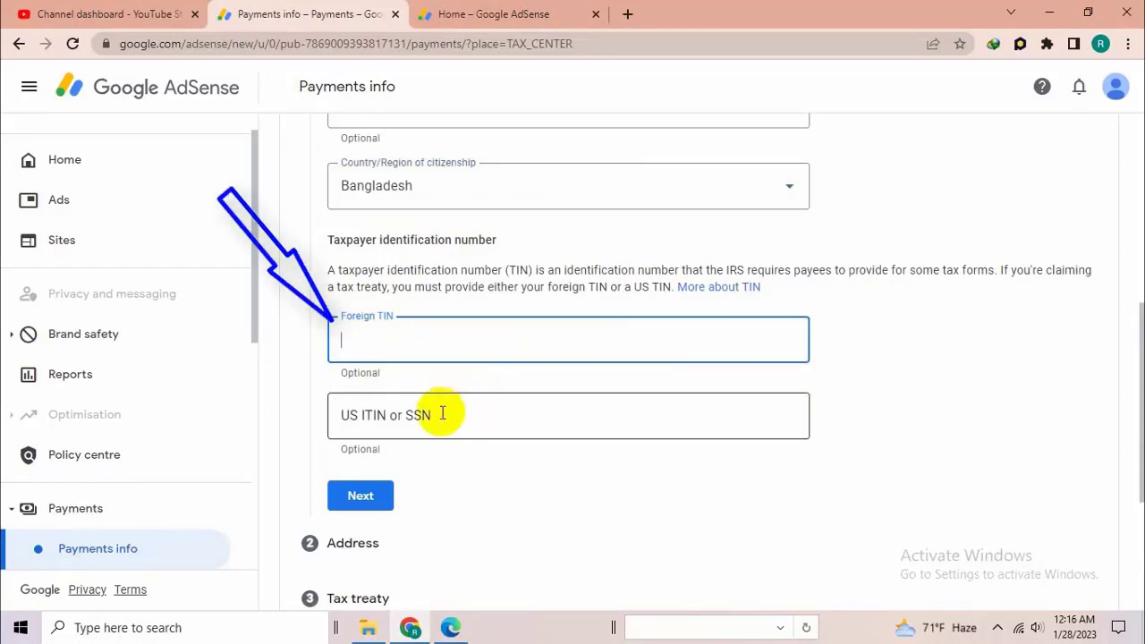
pyautogui.click(450, 626)
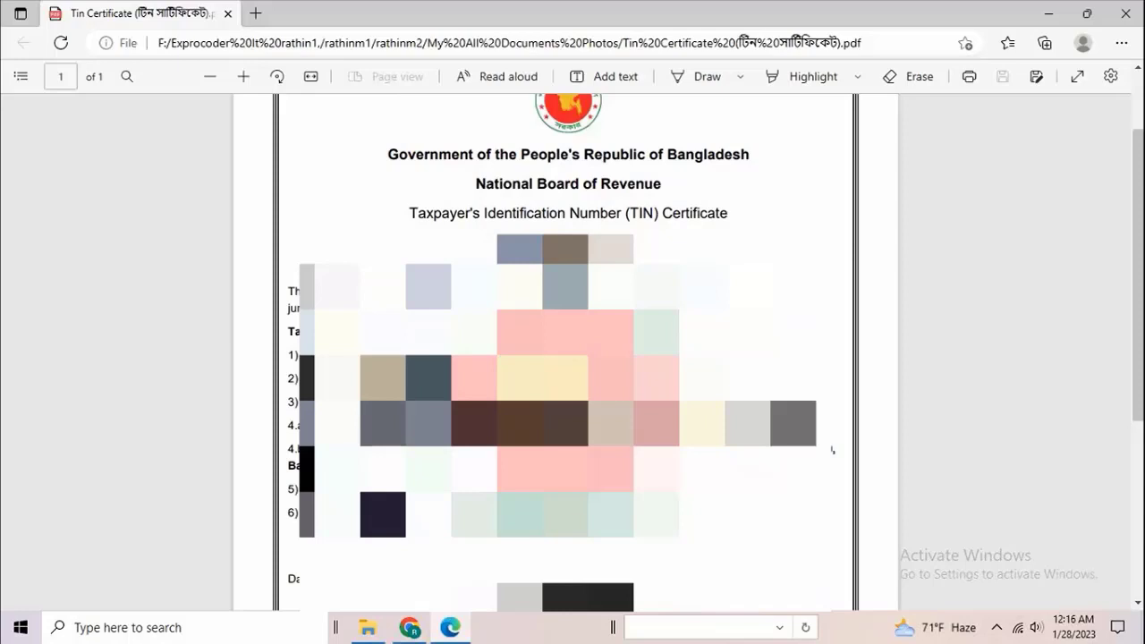
pyautogui.moveTo(522, 248); pyautogui.dragTo(609, 230)
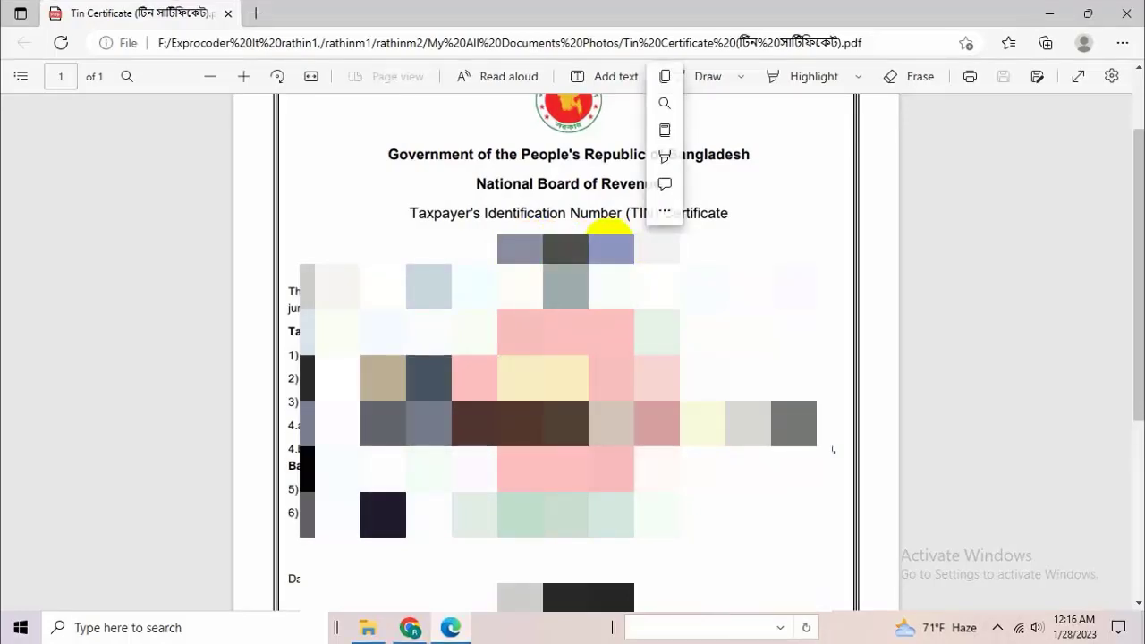
pyautogui.rightClick(608, 230)
pyautogui.click(657, 315)
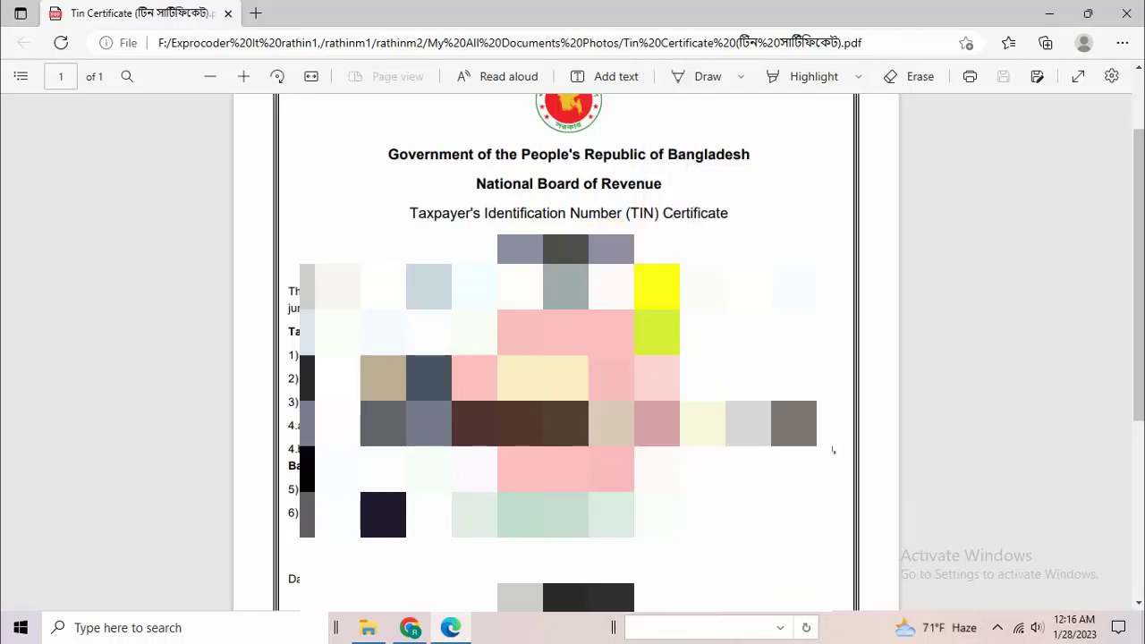
# - Return to AdSense in Chrome and paste the copied taxpayer identification number as the Foreign TIN
pyautogui.click(414, 626)
pyautogui.rightClick(371, 343)
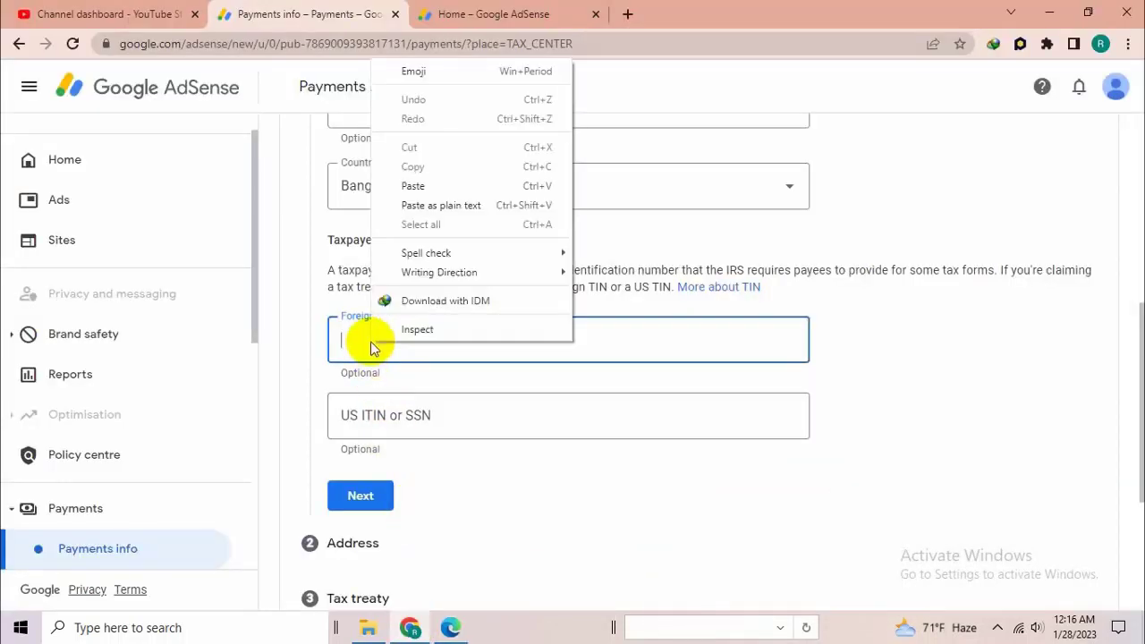
pyautogui.click(435, 185)
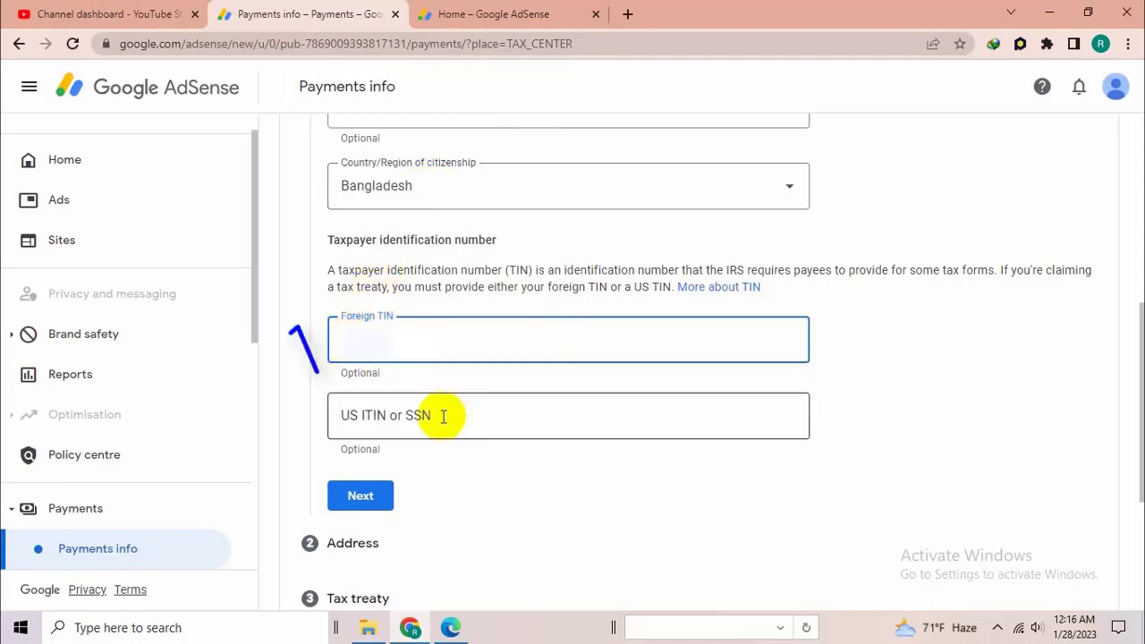
pyautogui.click(407, 413)
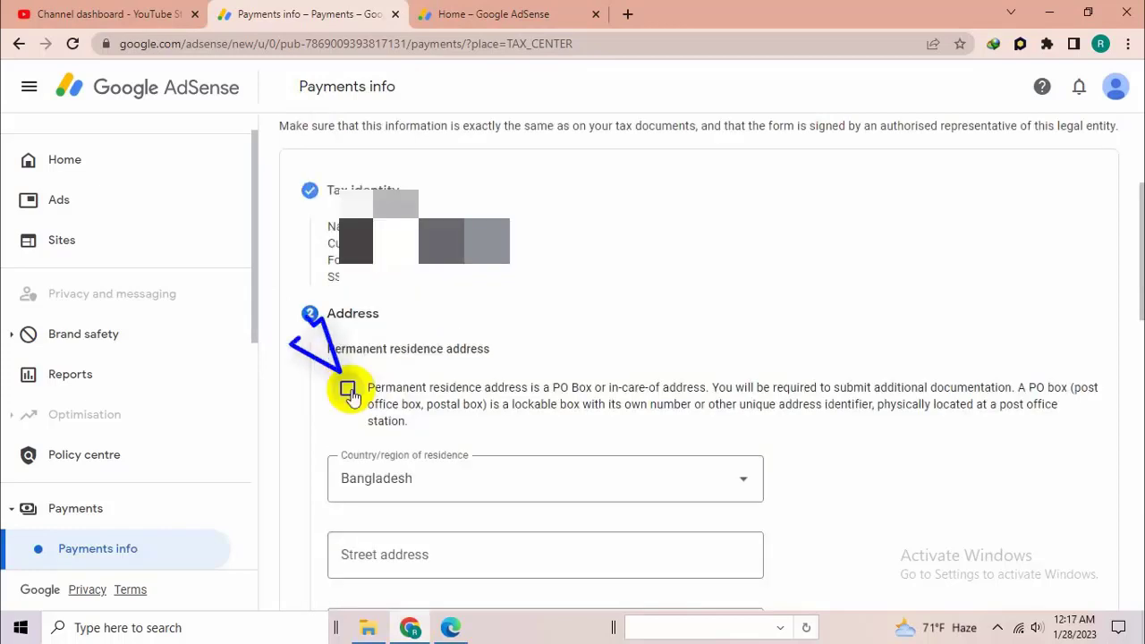
# - Mark the permanent residence address as a PO Box or in-care-of address, fill in its details, and set the postal address as the same
pyautogui.click(347, 390)
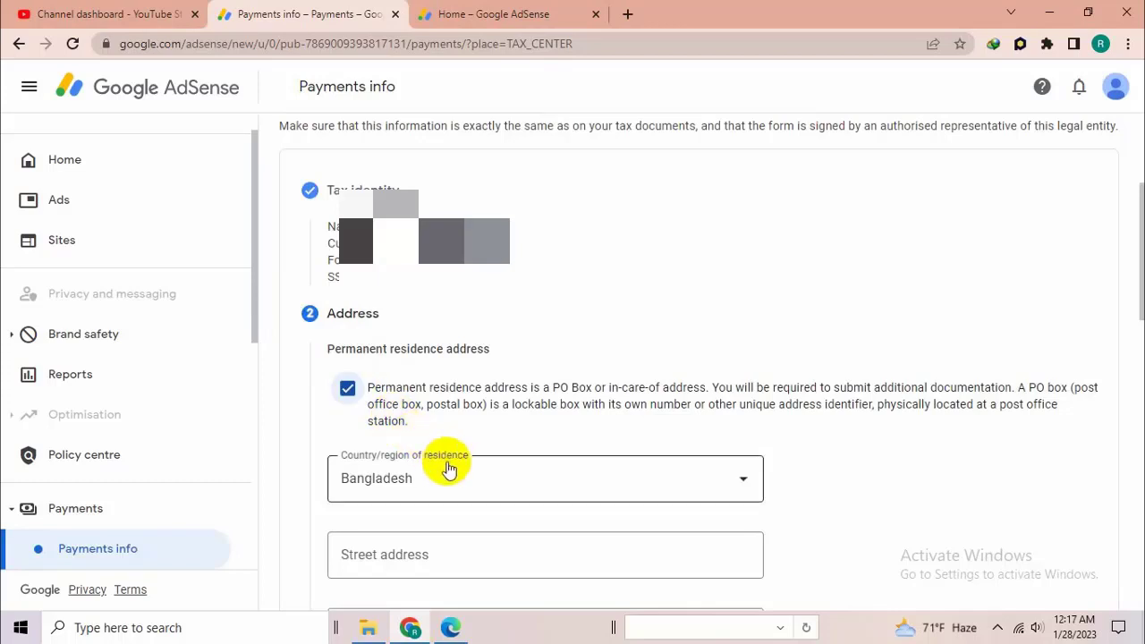
pyautogui.scroll(-1, 460, 469)
pyautogui.scroll(-1, 451, 427)
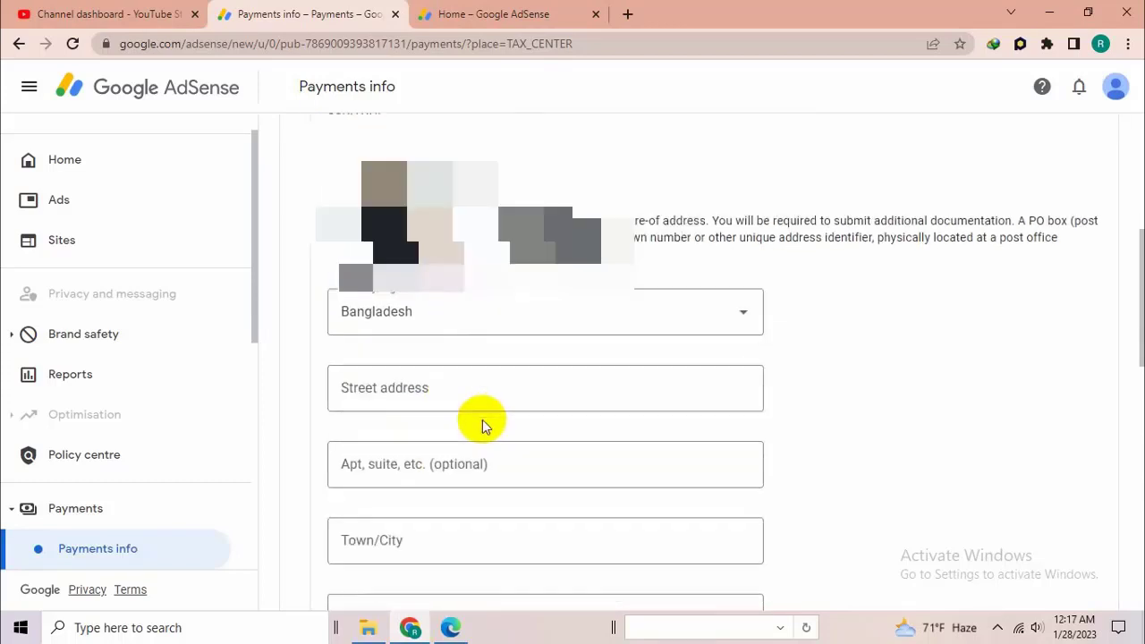
pyautogui.scroll(-1, 442, 384)
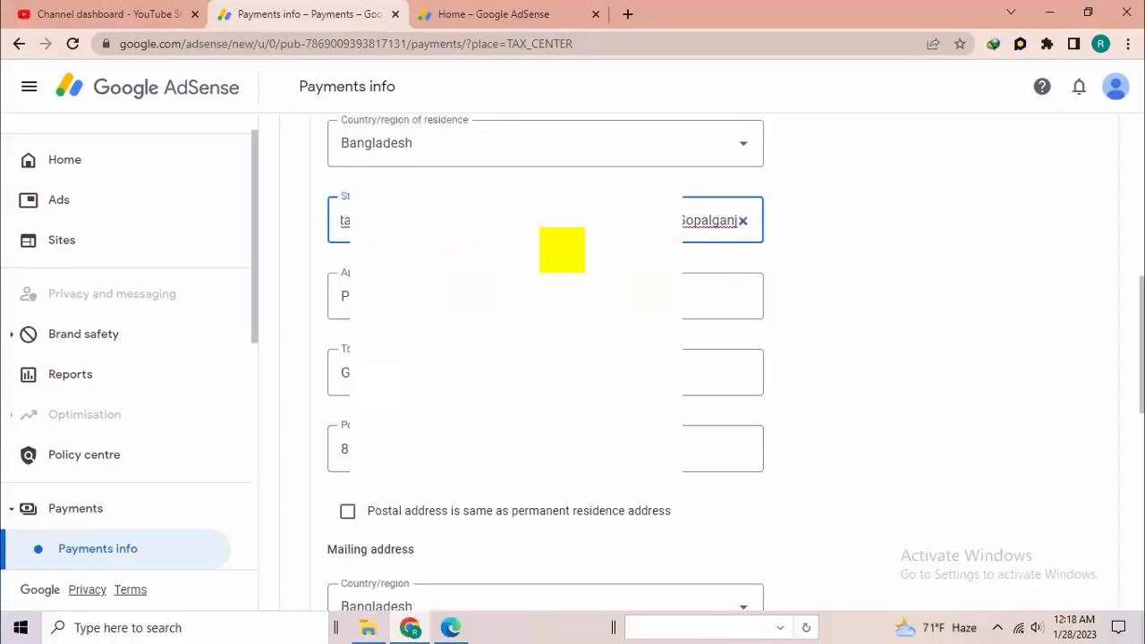
pyautogui.click(348, 512)
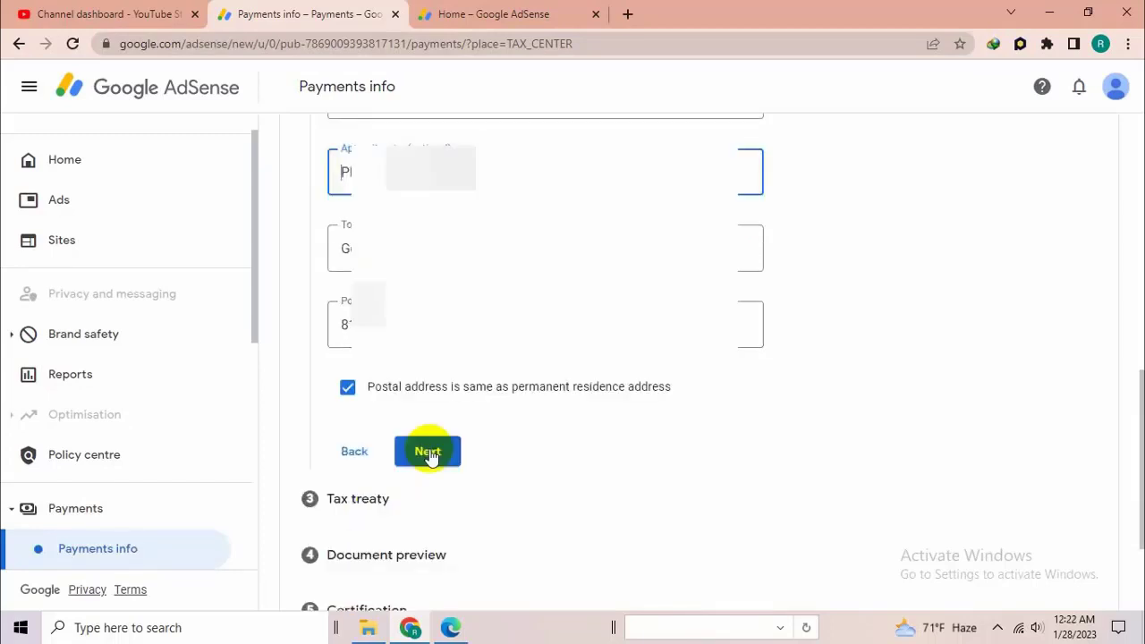
pyautogui.click(428, 452)
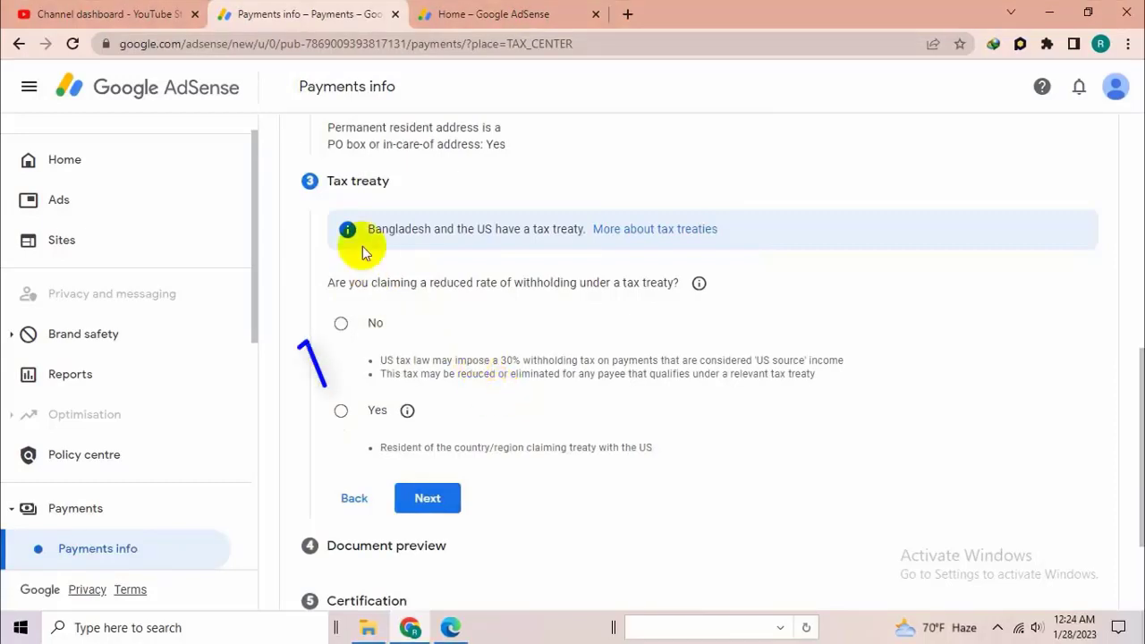
# - Claim a reduced withholding rate under the tax treaty as a resident of Bangladesh
pyautogui.click(342, 413)
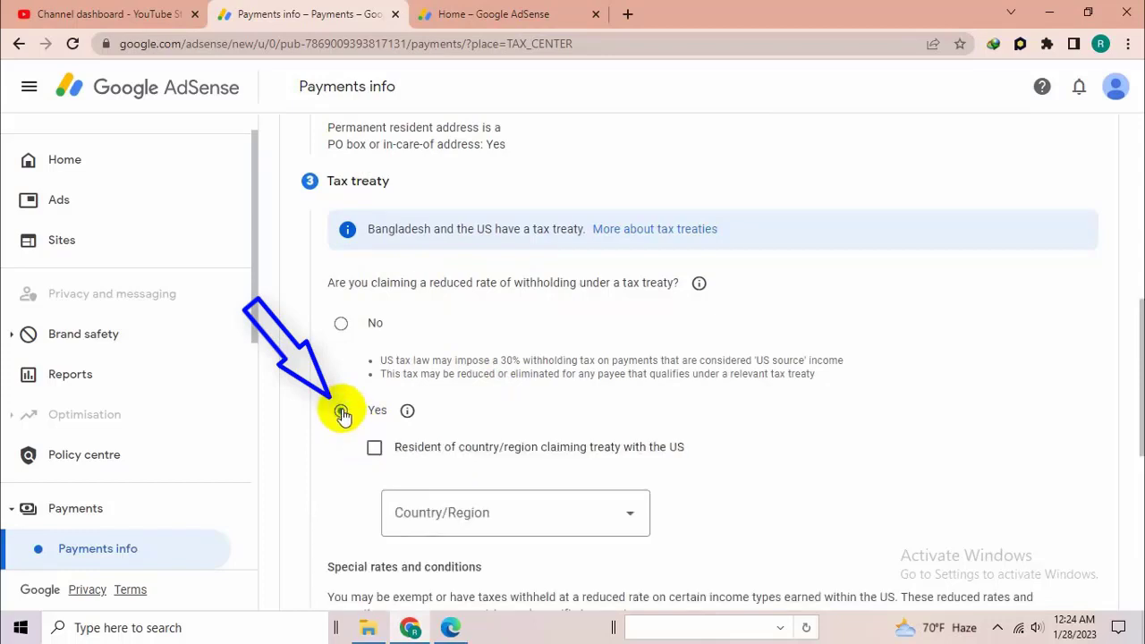
pyautogui.click(513, 510)
pyautogui.scroll(4, 468, 229)
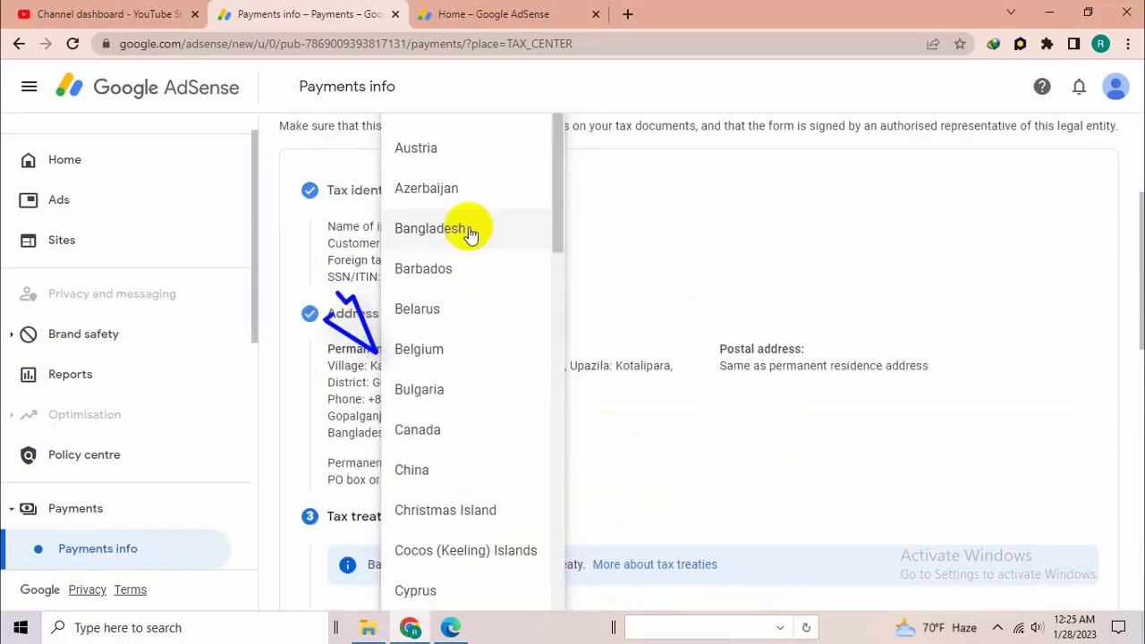
pyautogui.click(470, 230)
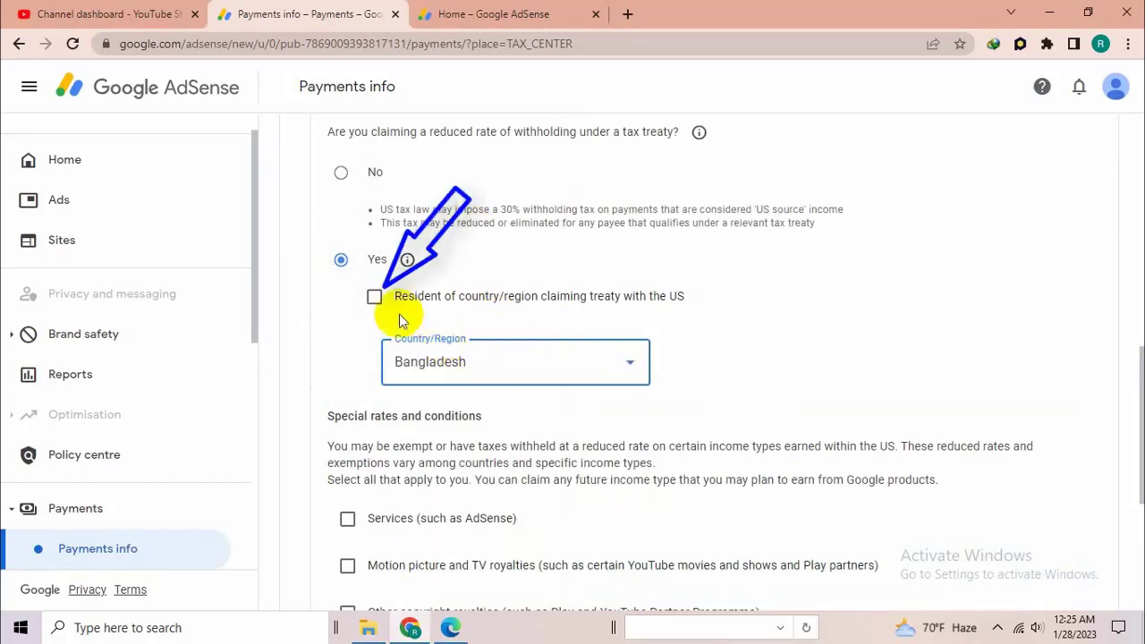
pyautogui.click(374, 296)
# - Claim the treaty rate for Services (such as AdSense) with Article 7 and paragraph 1, 0% withholding, and confirm the treaty terms are met
pyautogui.scroll(-2, 349, 353)
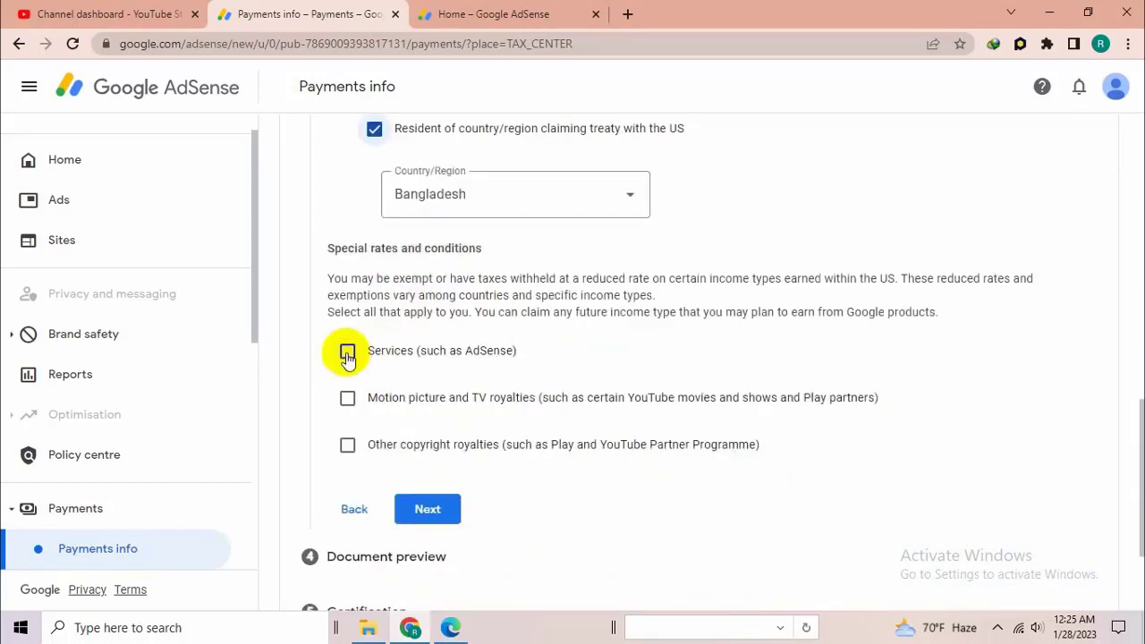
pyautogui.click(348, 353)
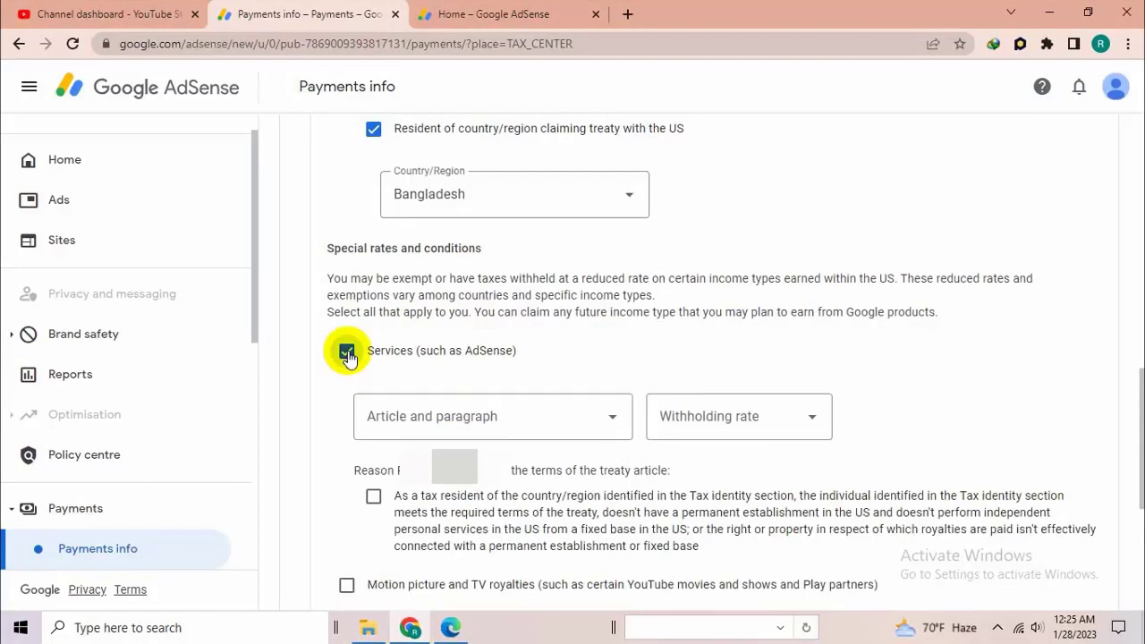
pyautogui.click(458, 418)
pyautogui.click(430, 466)
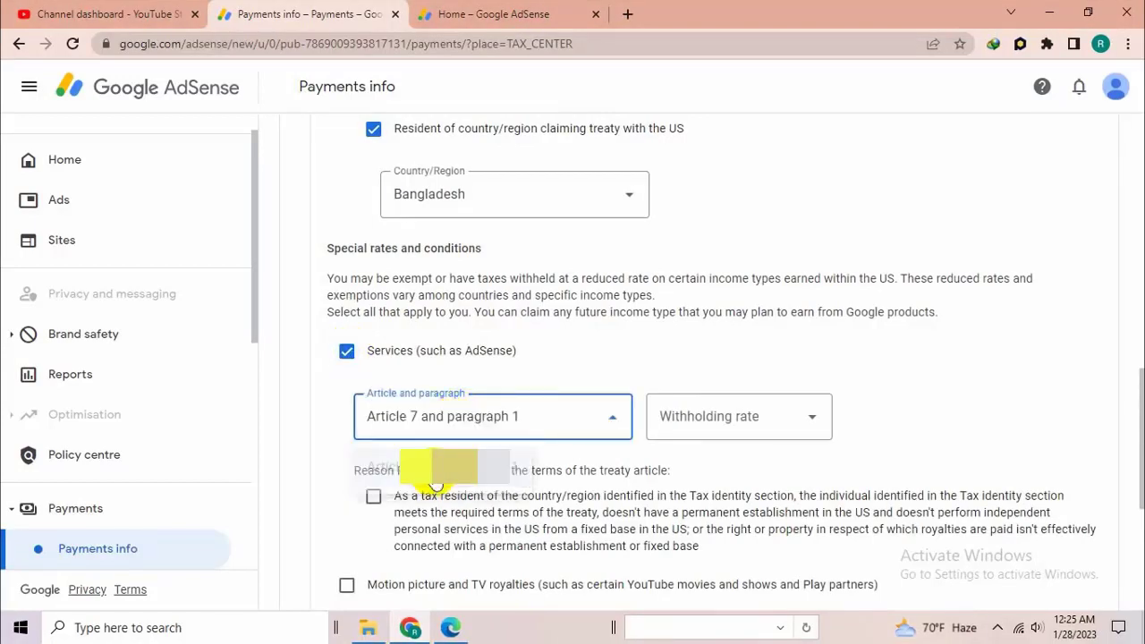
pyautogui.click(679, 421)
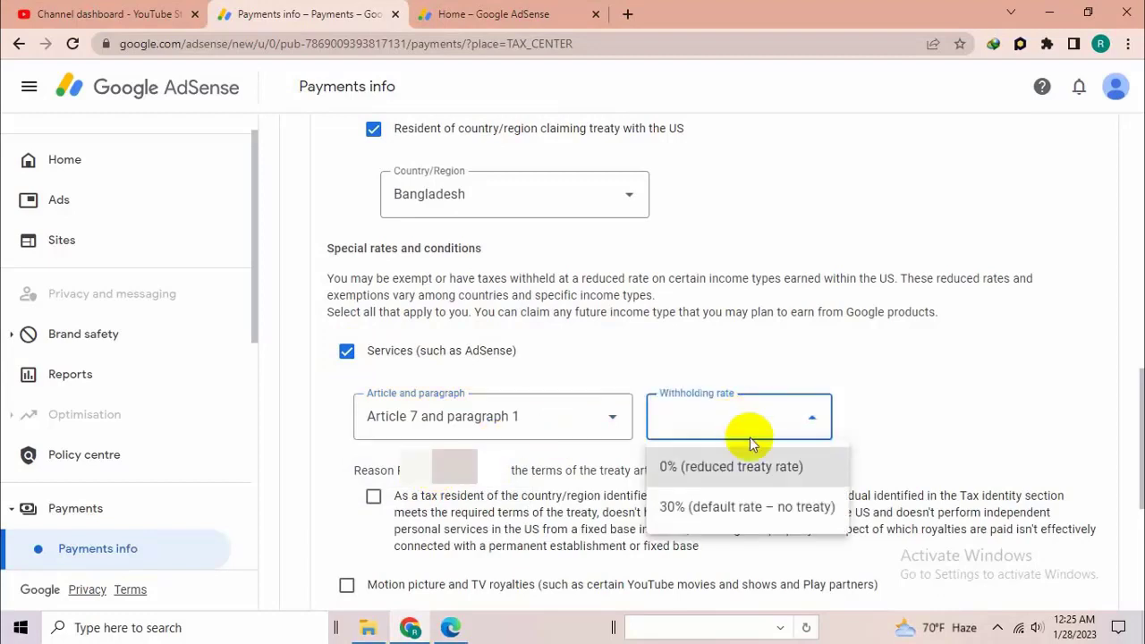
pyautogui.click(695, 465)
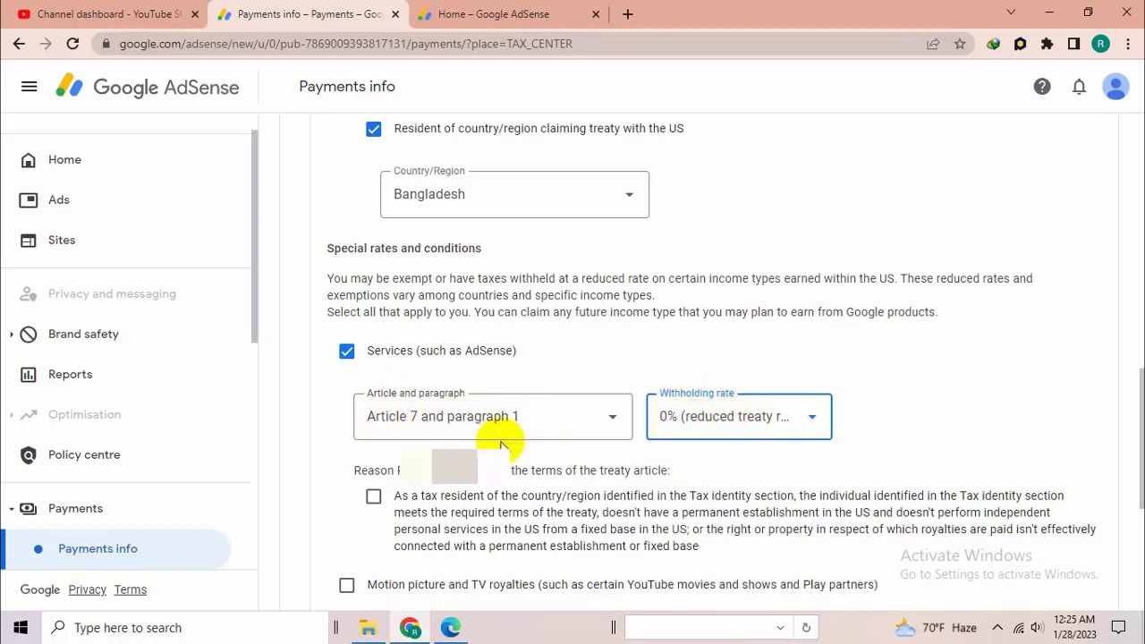
pyautogui.click(373, 495)
# - Claim Motion picture and TV royalties under Article 12 and paragraph 2 at the 10% reduced treaty rate, confirming the treaty terms are met
pyautogui.scroll(-1, 456, 463)
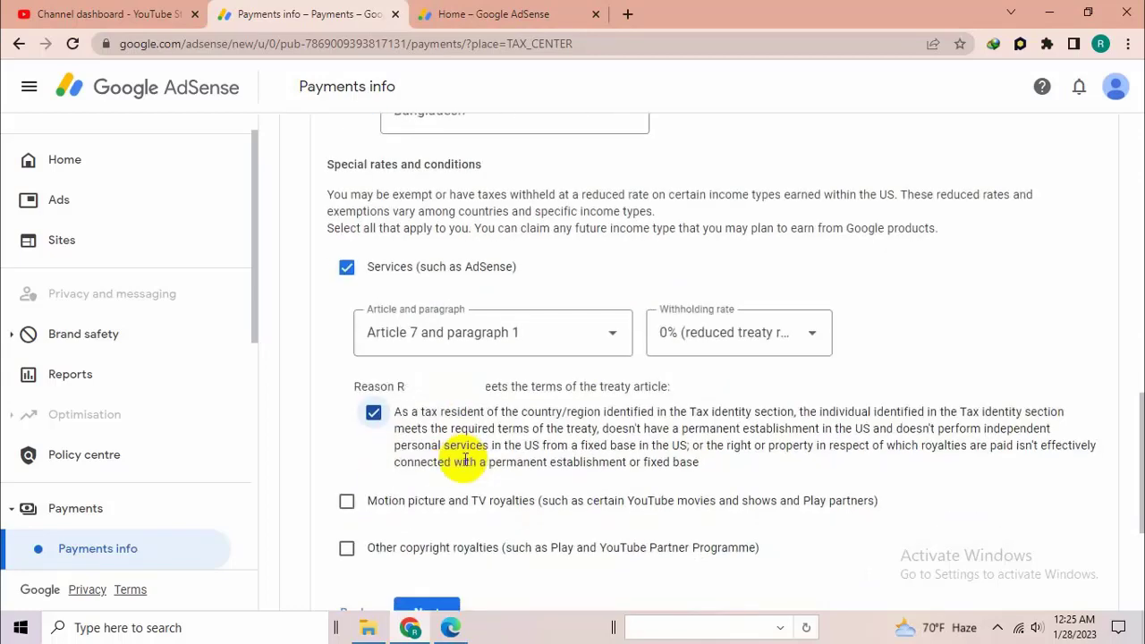
pyautogui.click(347, 502)
pyautogui.scroll(-1, 456, 488)
pyautogui.click(472, 489)
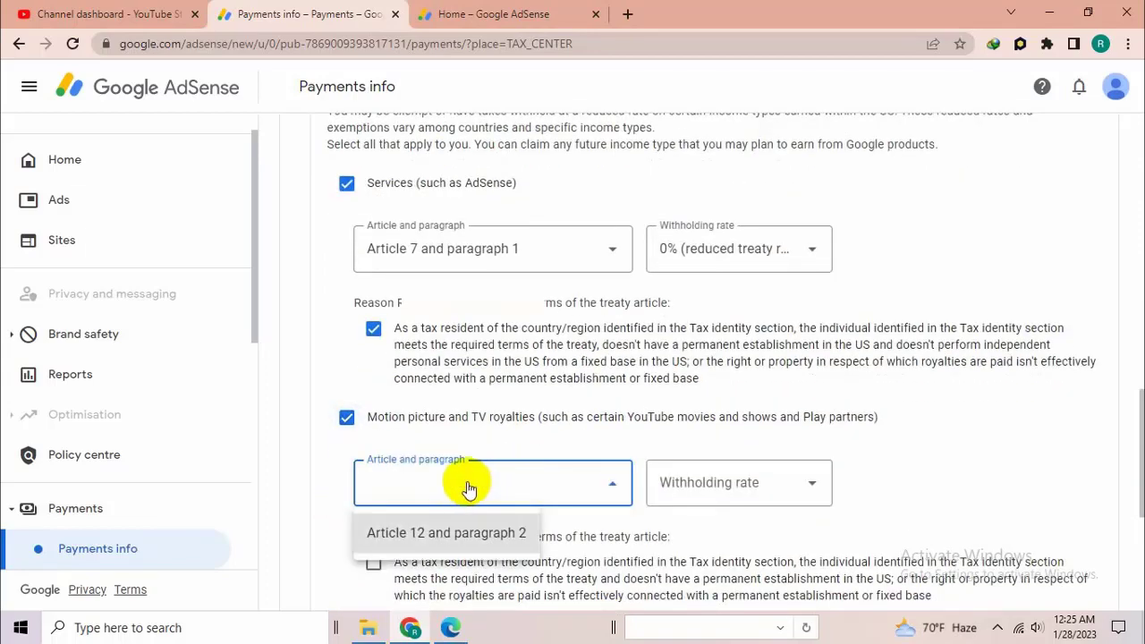
pyautogui.click(434, 532)
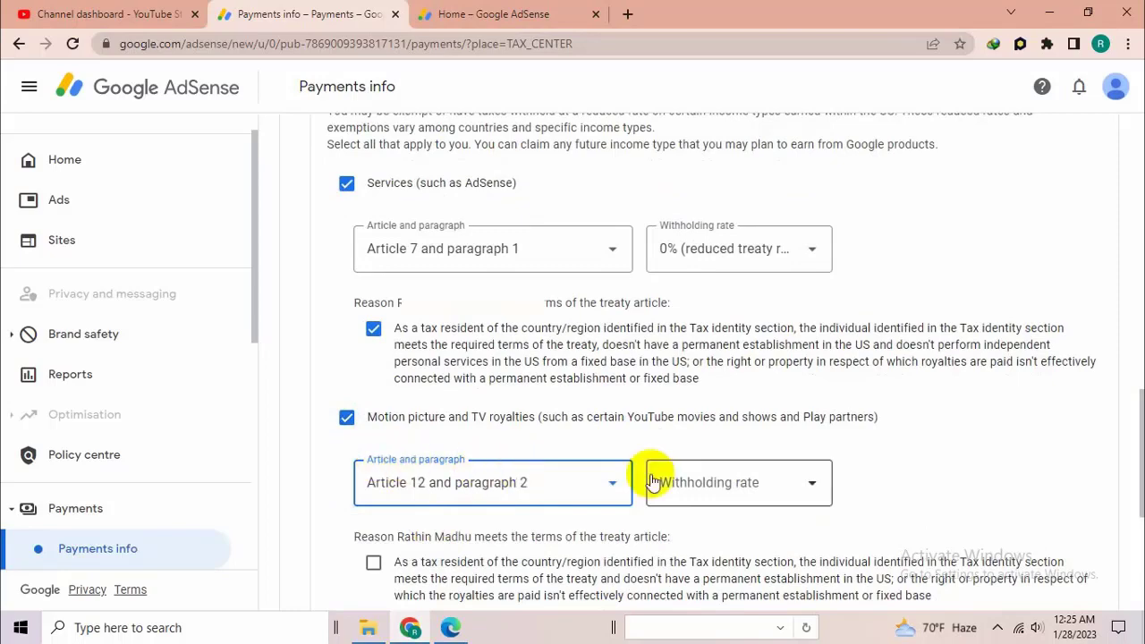
pyautogui.click(733, 483)
pyautogui.click(716, 533)
pyautogui.scroll(-2, 499, 447)
pyautogui.click(373, 395)
# - Claim Other copyright royalties under Article 12 and paragraph 2 at the 10% reduced rate, confirm the terms, and proceed to the document preview
pyautogui.click(346, 471)
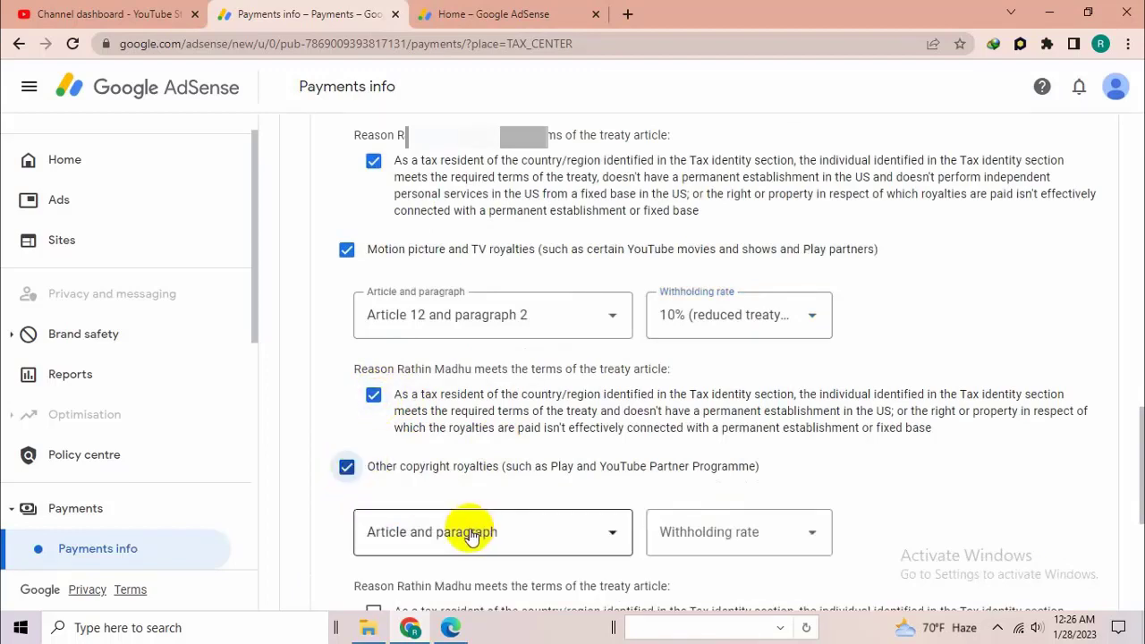
pyautogui.click(472, 535)
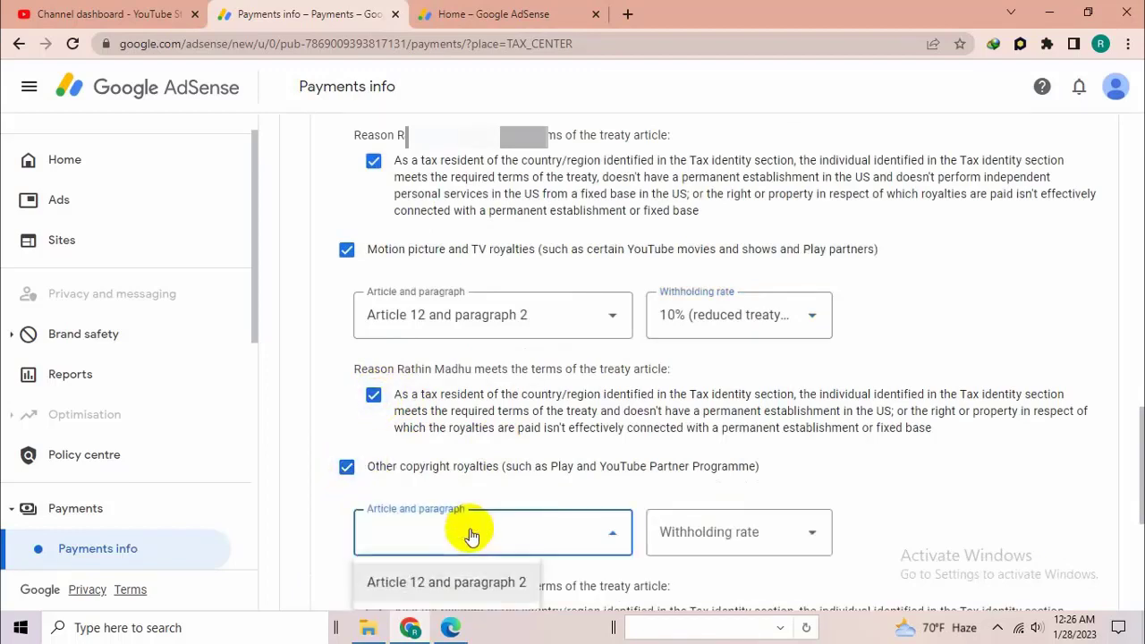
pyautogui.click(460, 586)
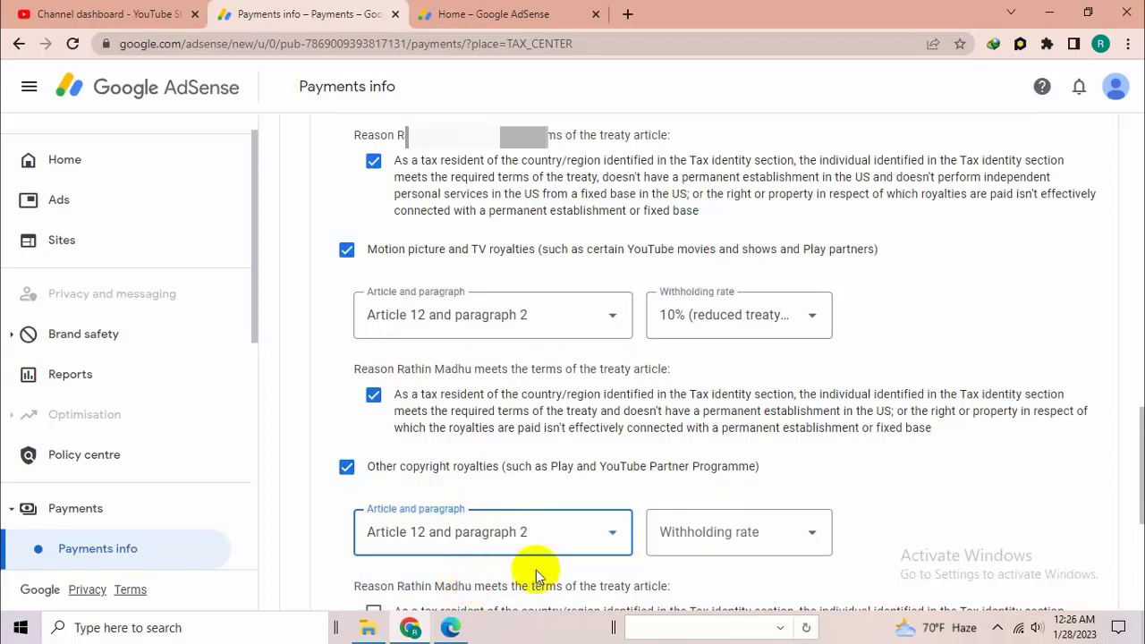
pyautogui.click(748, 535)
pyautogui.scroll(-2, 760, 537)
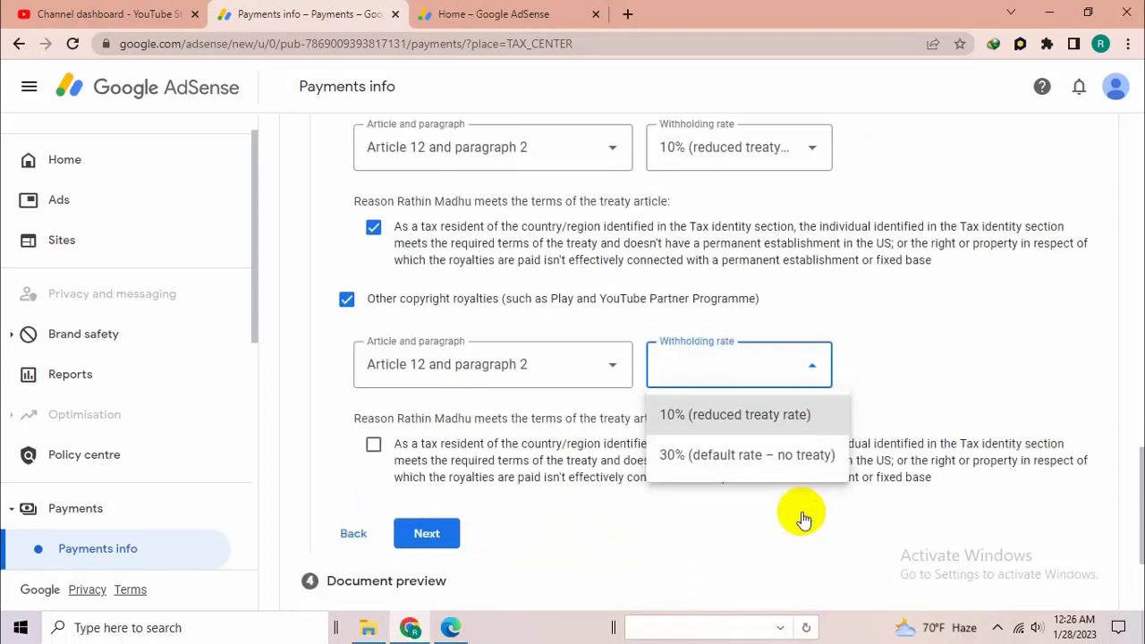
pyautogui.click(728, 414)
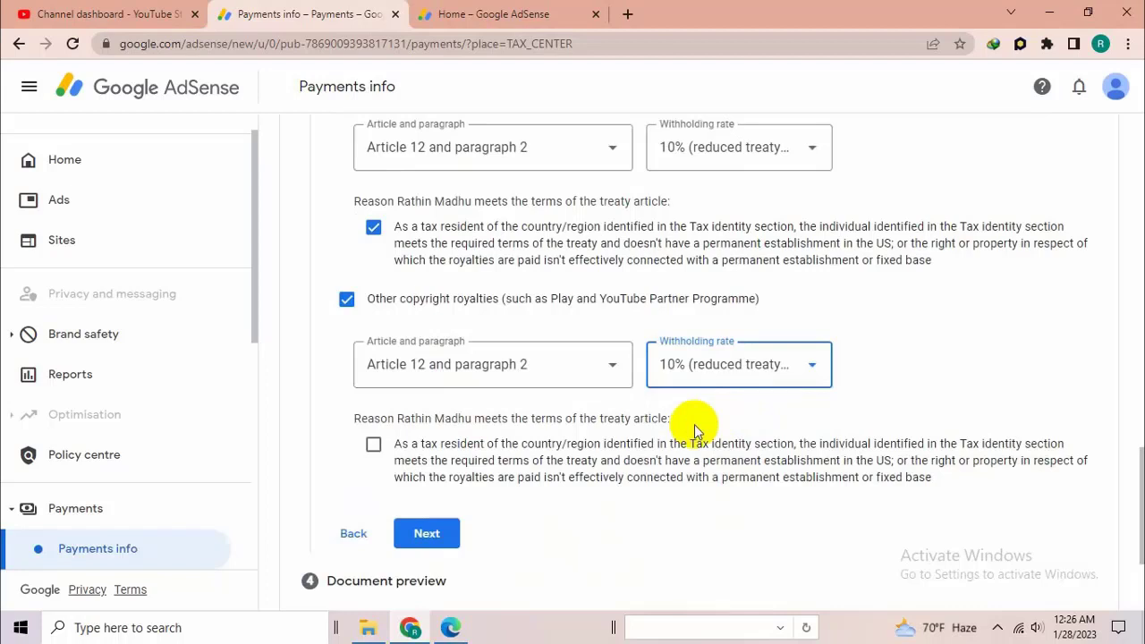
pyautogui.click(374, 446)
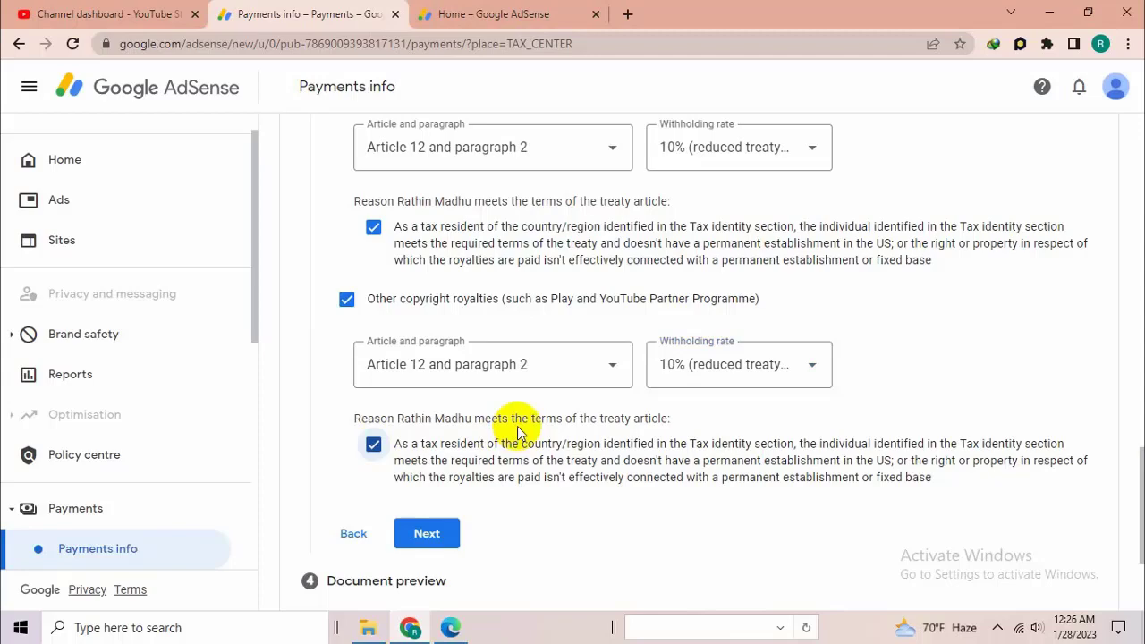
pyautogui.scroll(-2, 519, 433)
pyautogui.click(430, 365)
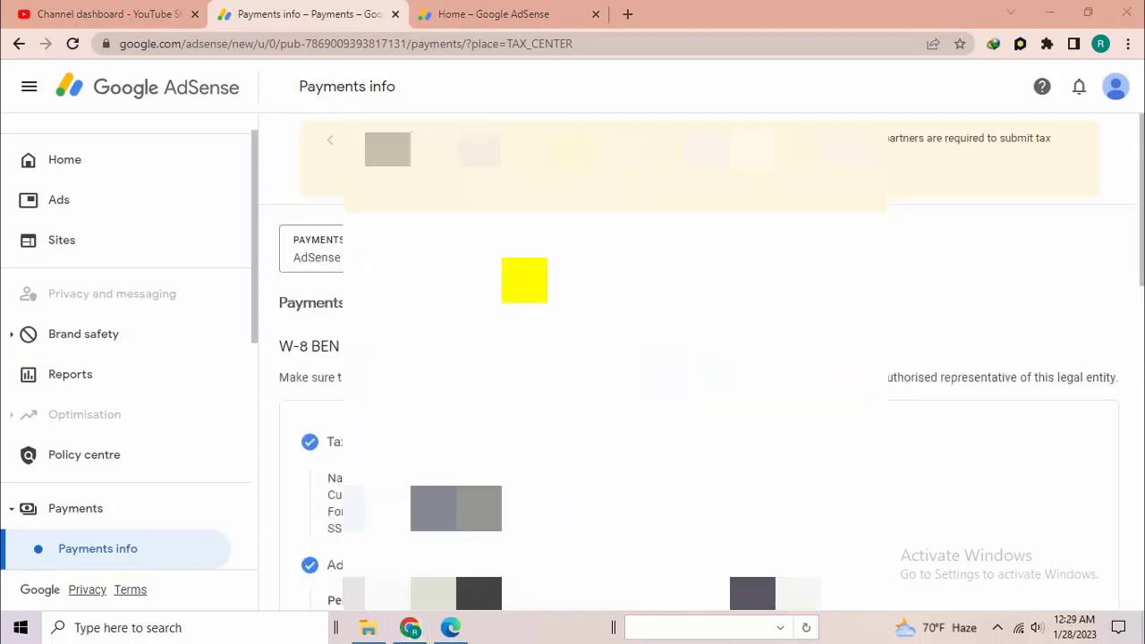
# - Review the entered tax details, confirm that the generated tax documents are true, correct and complete, and proceed to Certification
pyautogui.scroll(-3, 698, 358)
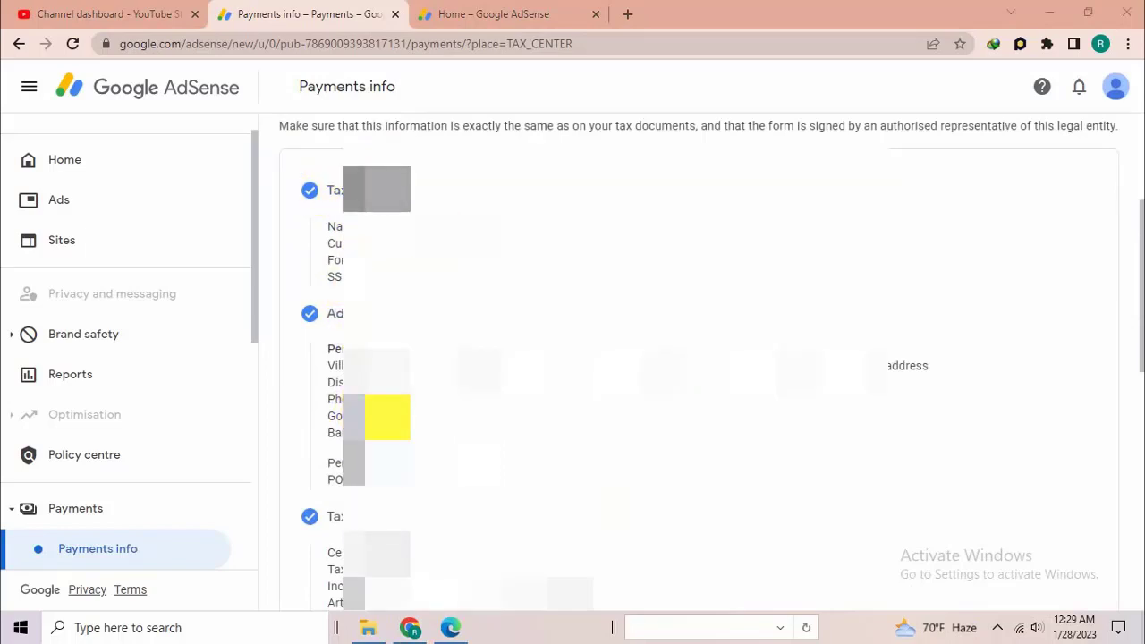
pyautogui.scroll(-3, 387, 416)
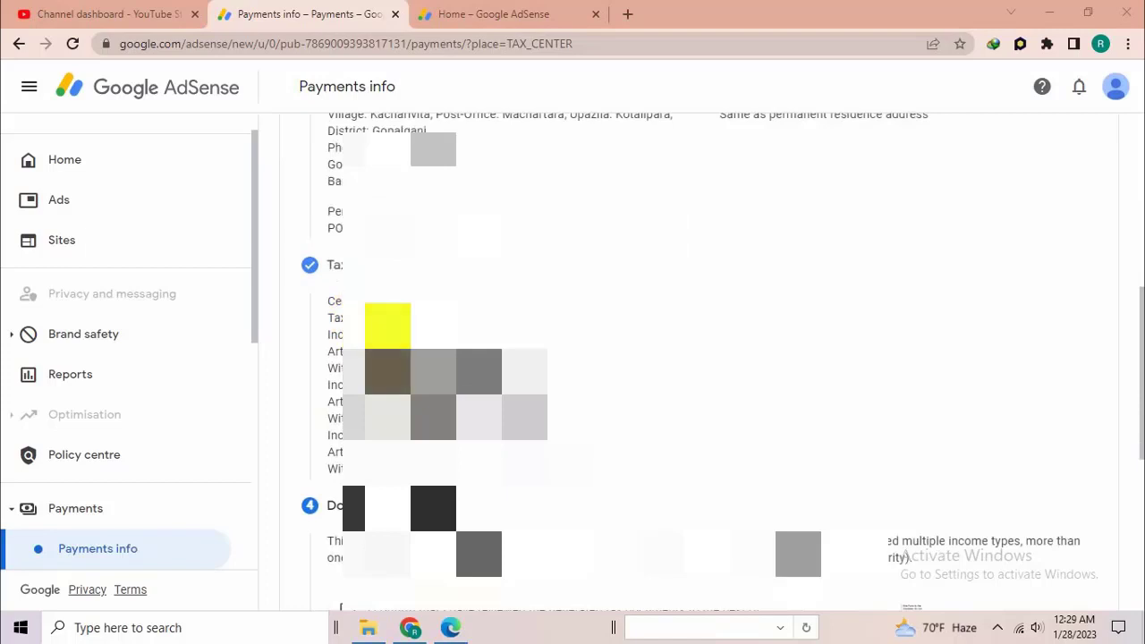
pyautogui.scroll(-3, 394, 367)
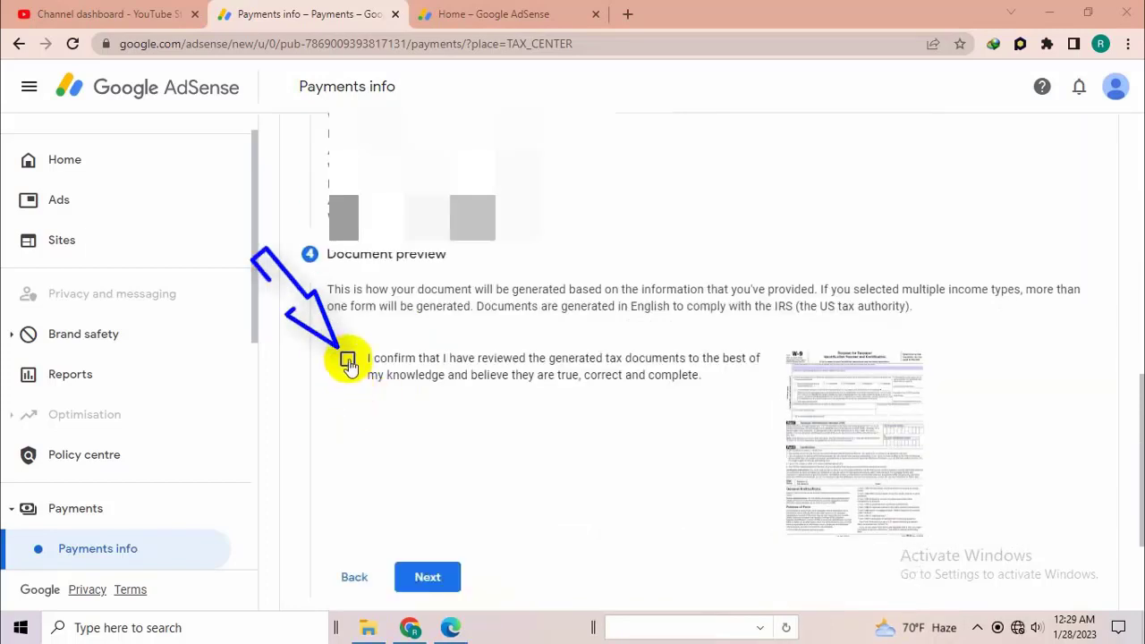
pyautogui.click(348, 360)
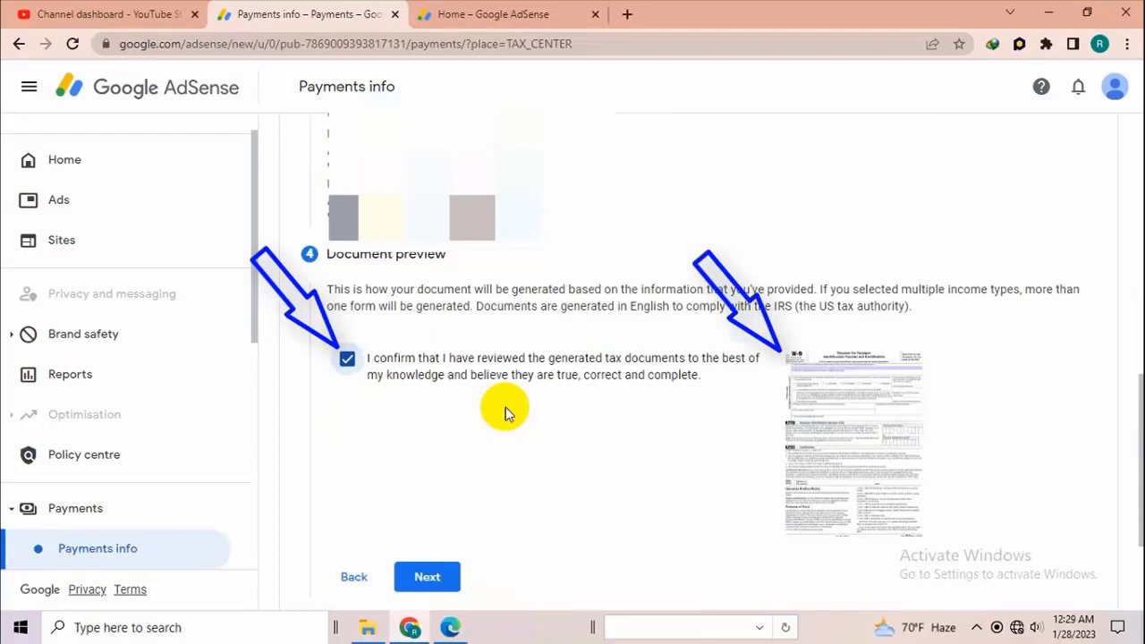
pyautogui.scroll(-1, 508, 358)
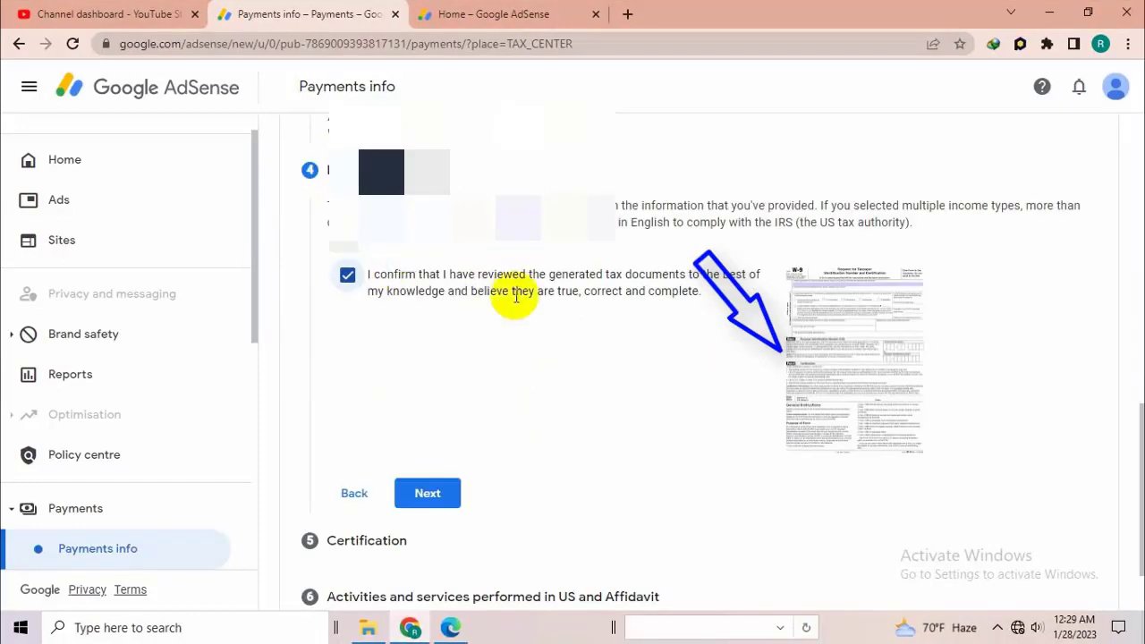
pyautogui.click(422, 492)
# - Sign the certification as the person named in the Tax identity section, entering the signer's full legal name
pyautogui.scroll(-3, 495, 343)
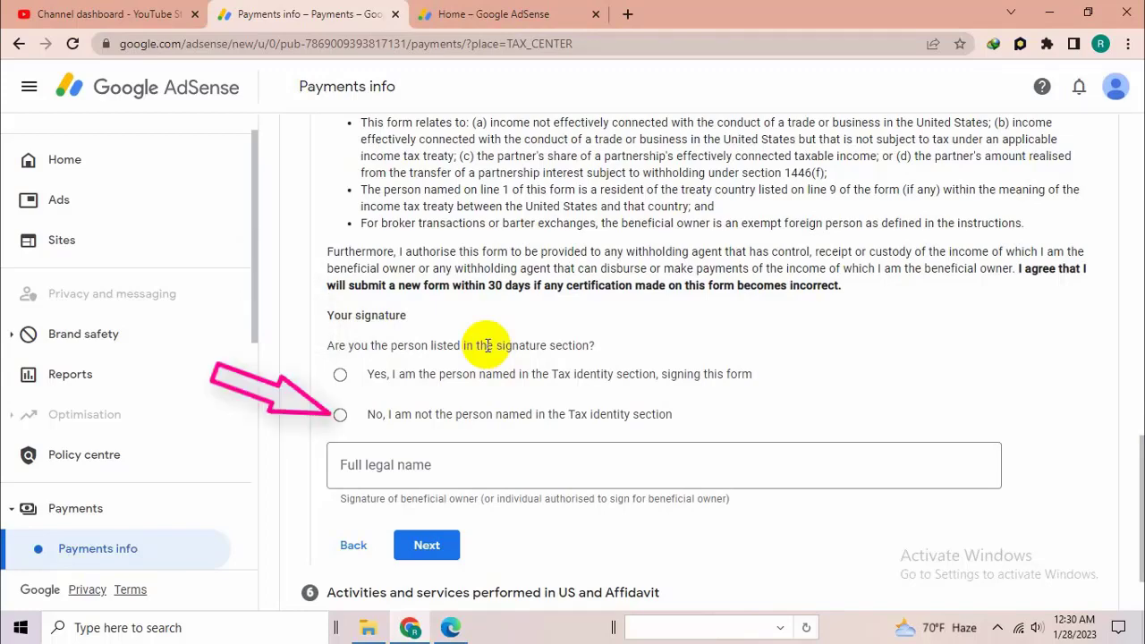
pyautogui.scroll(1, 453, 338)
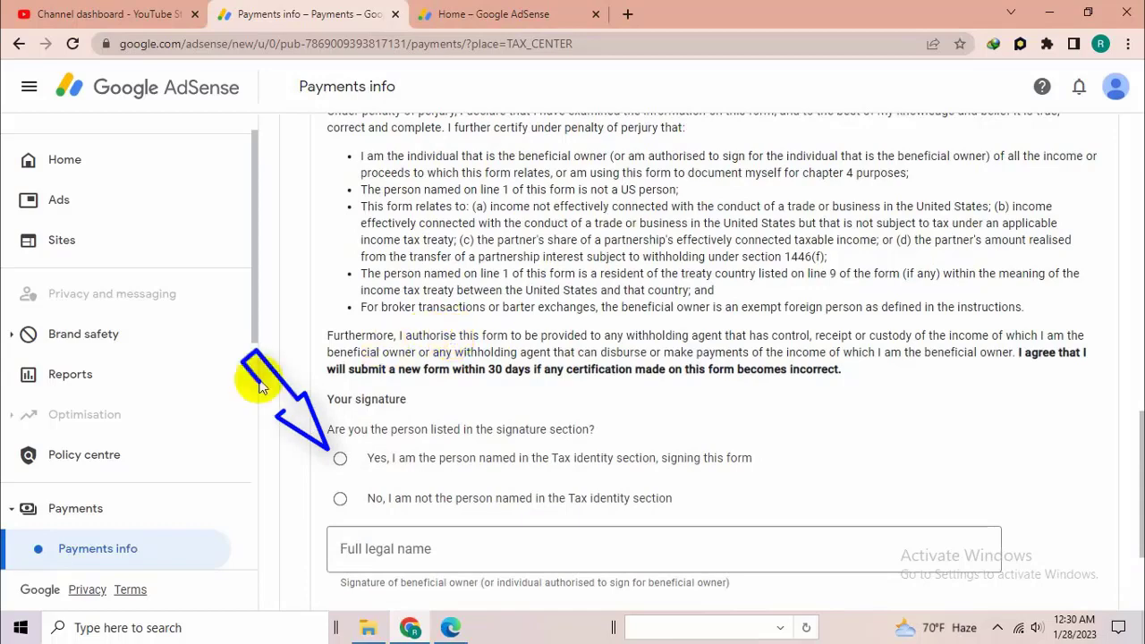
pyautogui.click(339, 459)
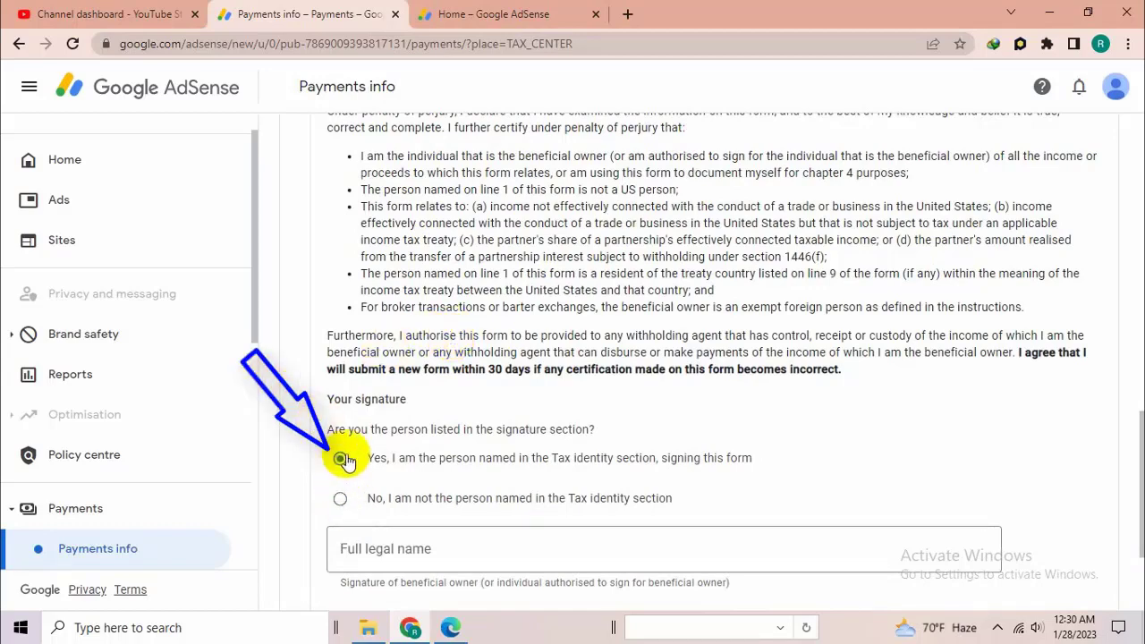
pyautogui.scroll(1, 452, 429)
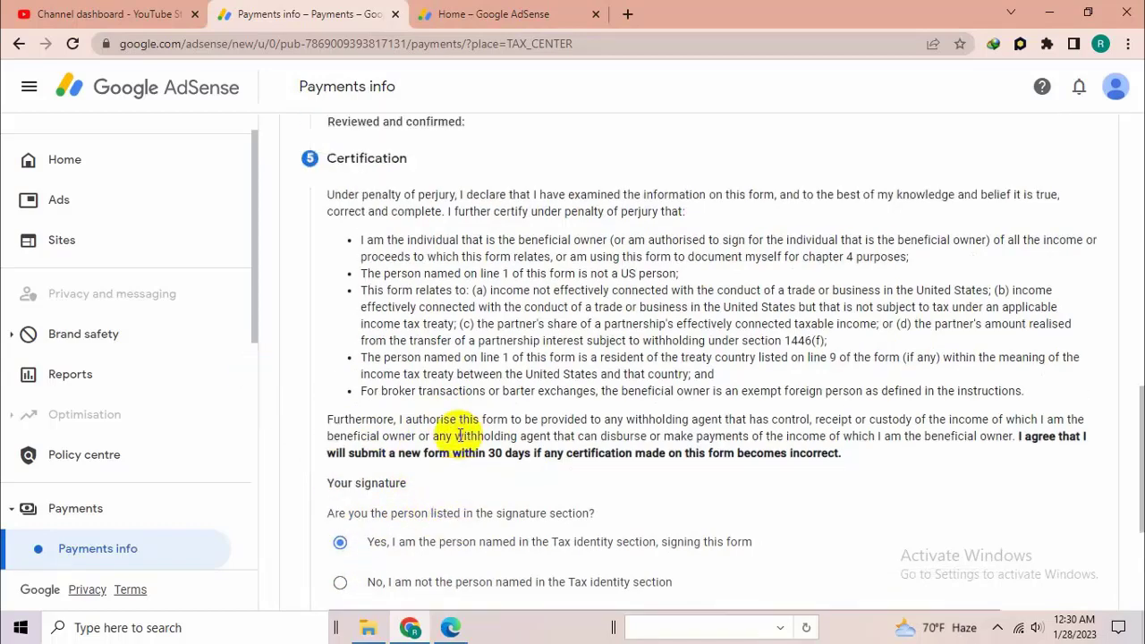
pyautogui.scroll(-2, 457, 435)
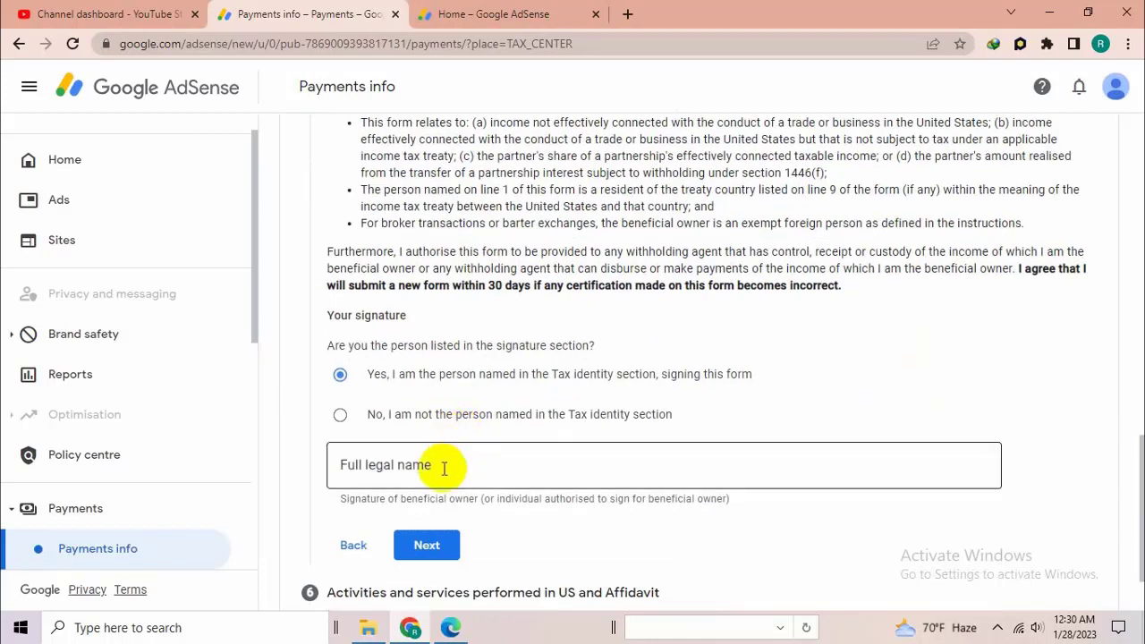
pyautogui.click(444, 465)
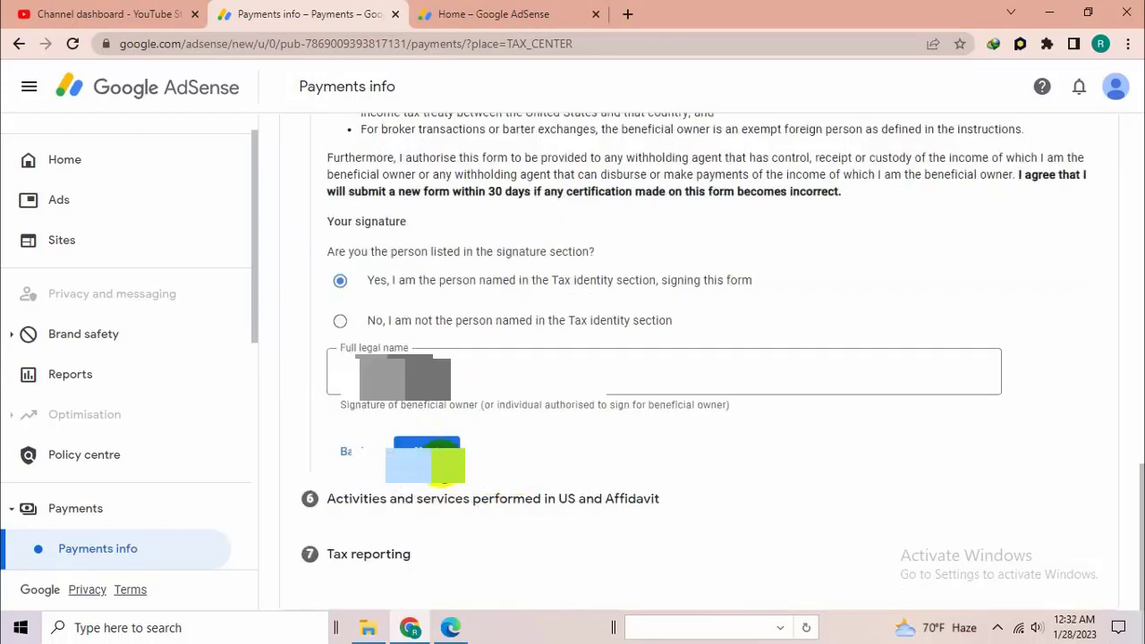
pyautogui.click(434, 451)
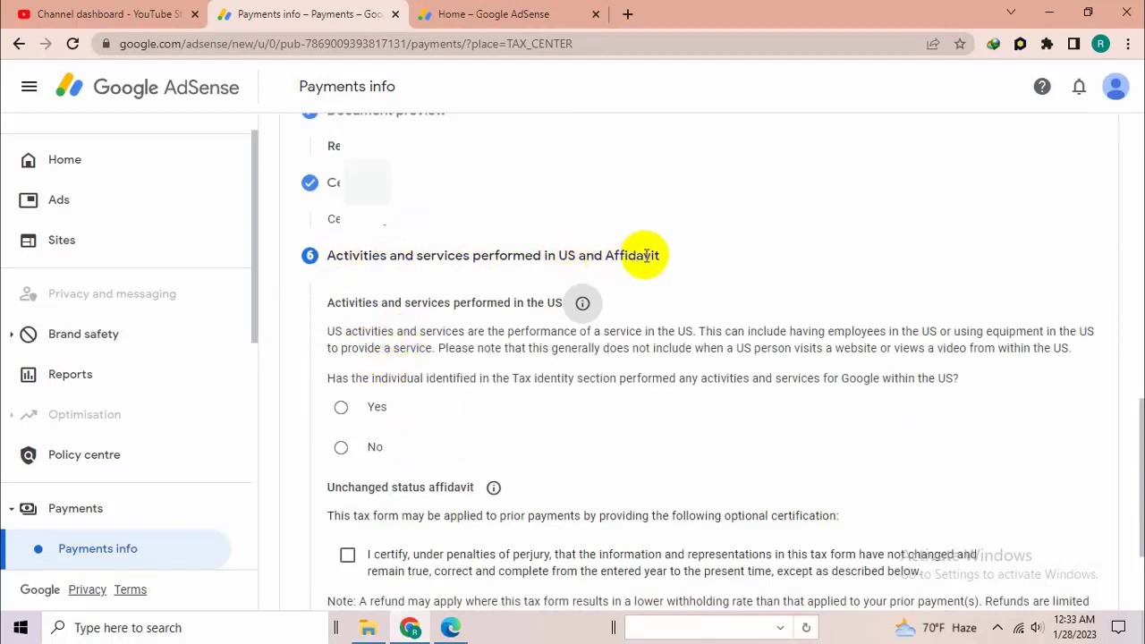
# - Declare no activities within the US, certify services are performed solely outside it, certify unchanged status from 2020, and proceed to Tax reporting
pyautogui.click(339, 447)
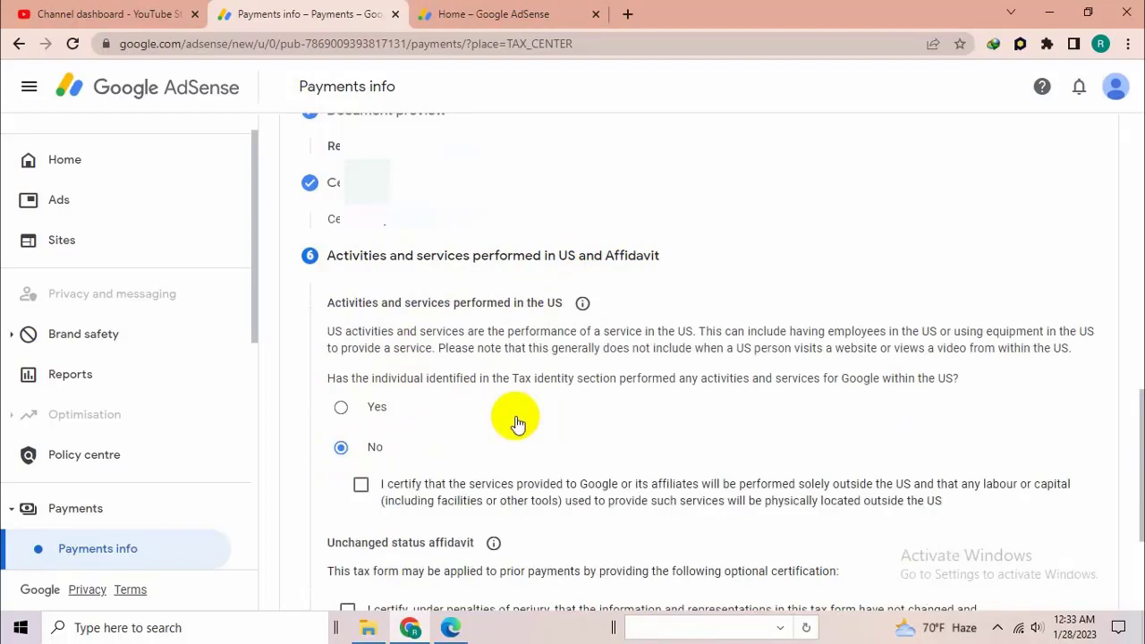
pyautogui.click(360, 484)
pyautogui.scroll(-1, 503, 450)
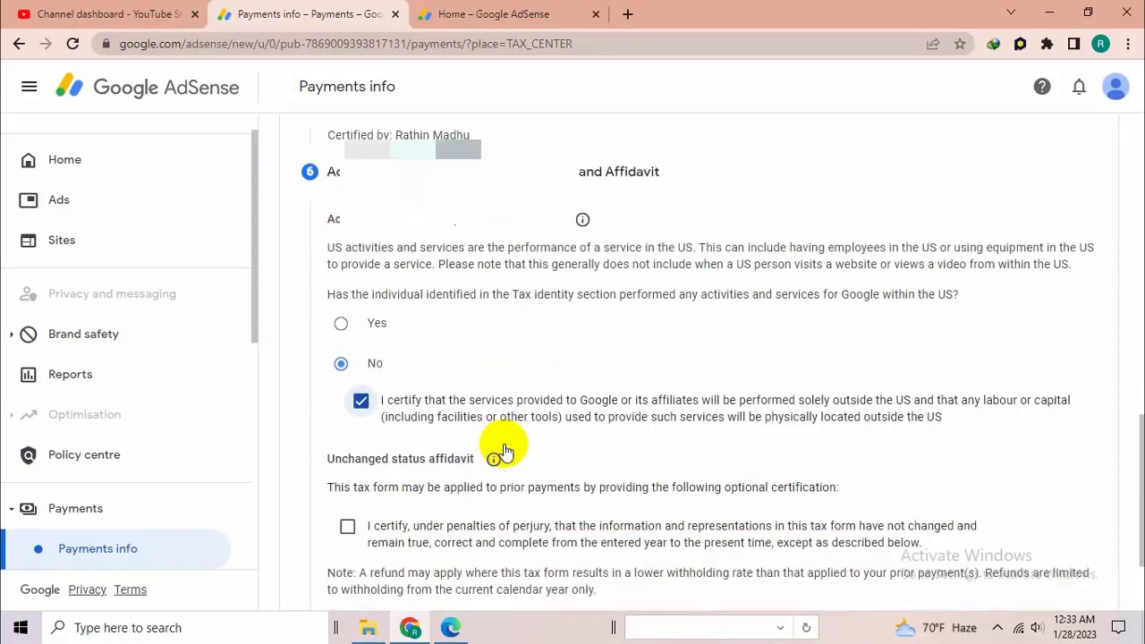
pyautogui.scroll(-2, 504, 450)
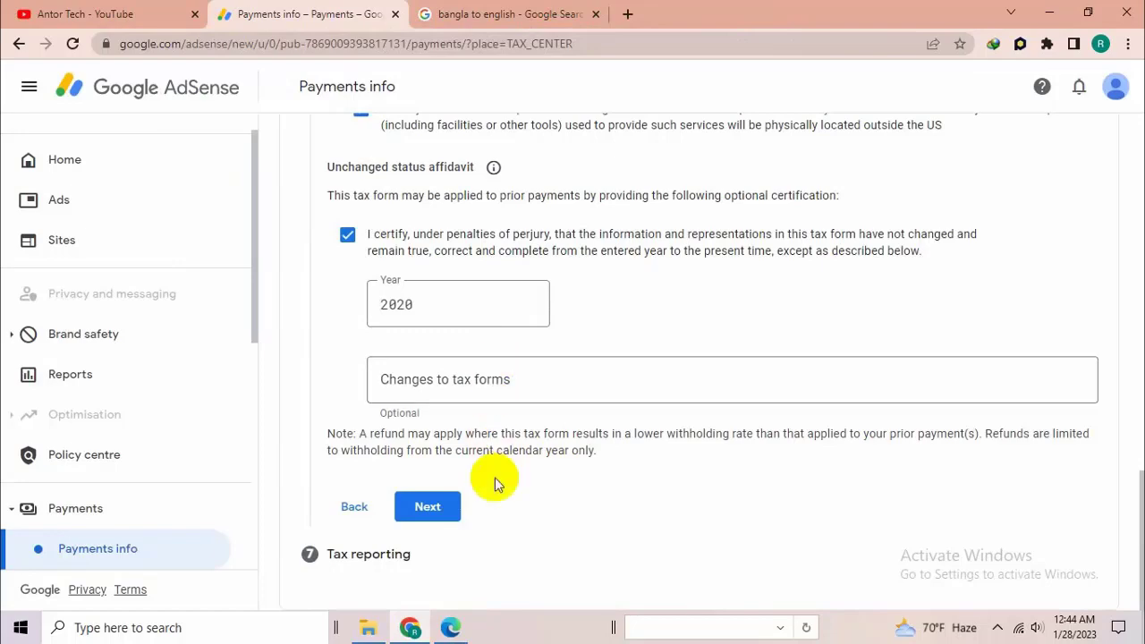
pyautogui.click(427, 507)
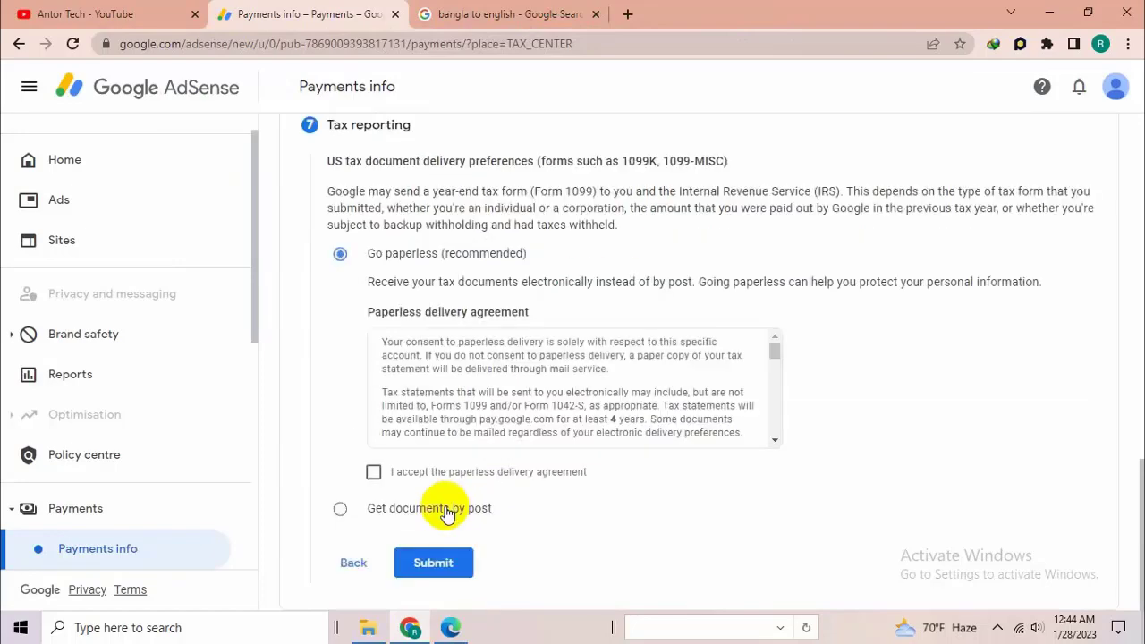
# - Choose to get US tax documents by post instead of paperless delivery
pyautogui.scroll(-10, 653, 374)
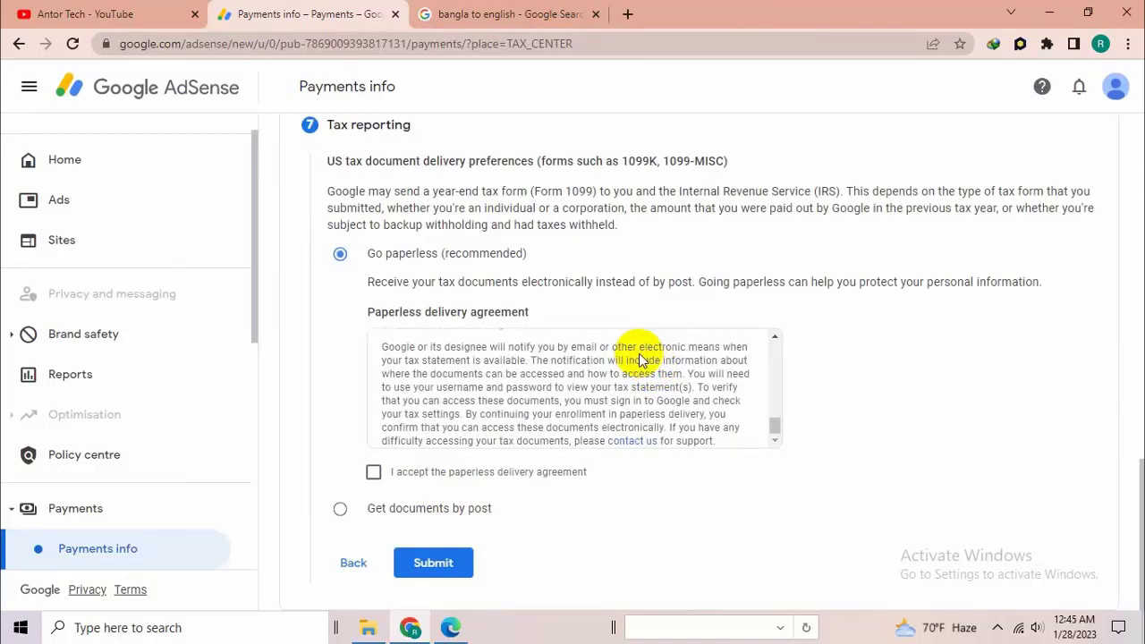
pyautogui.click(374, 473)
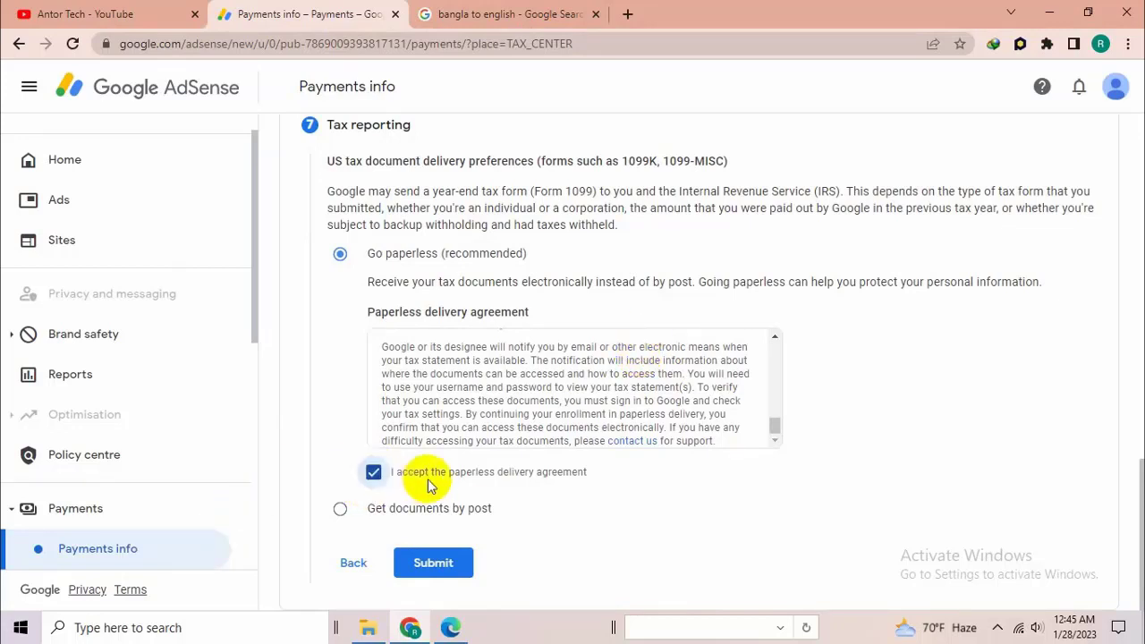
pyautogui.click(341, 508)
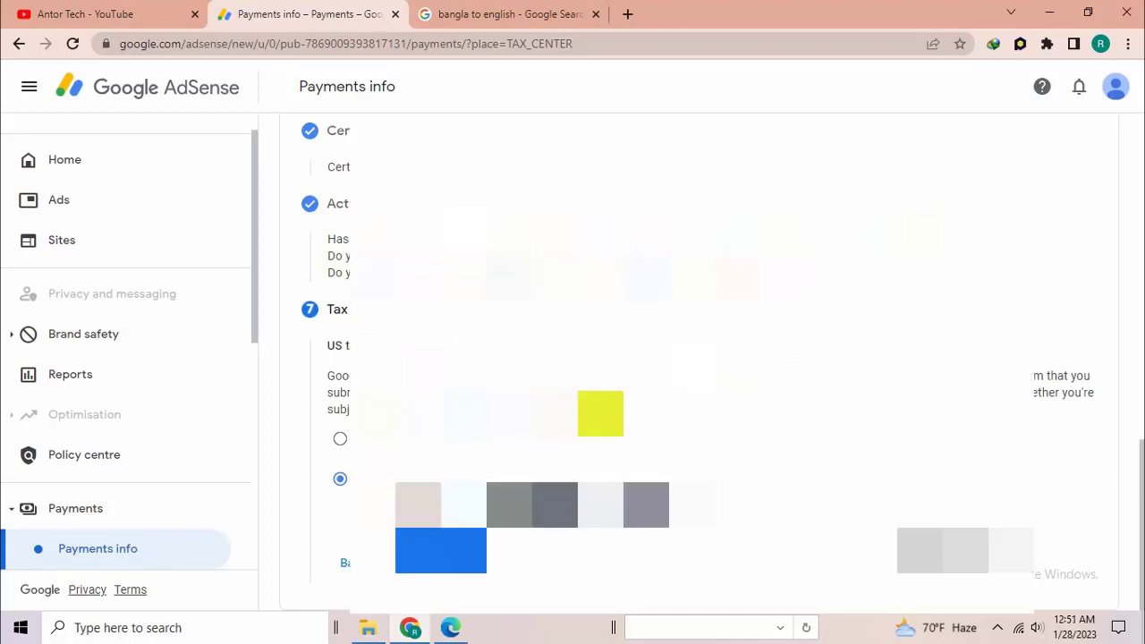
# - Review all completed sections of the W-8 BEN tax form and submit it
pyautogui.scroll(6, 597, 403)
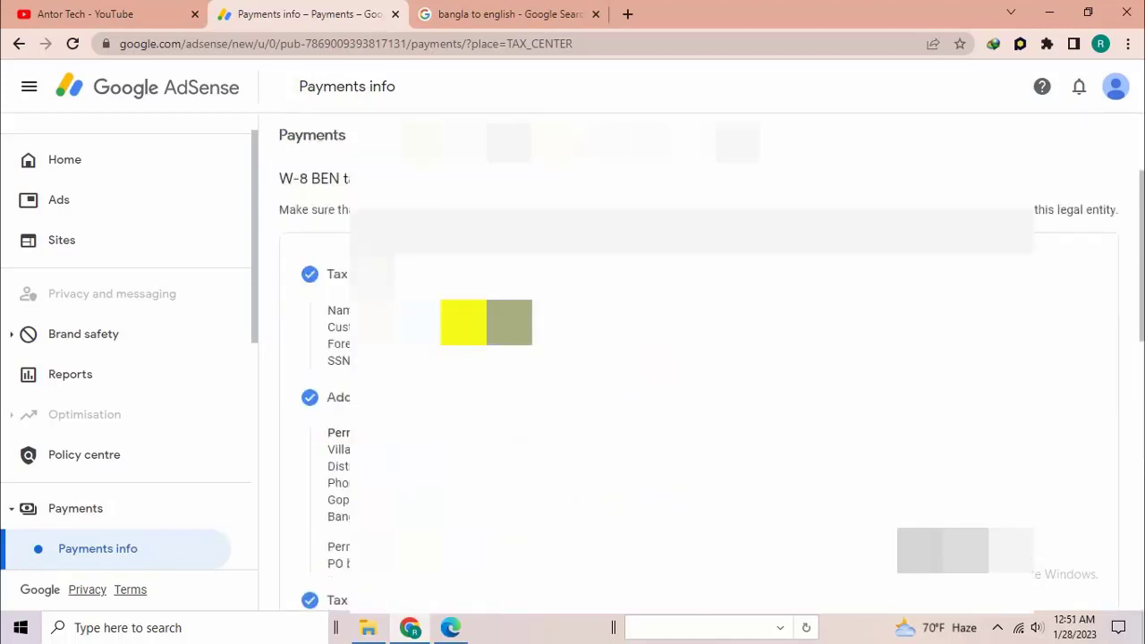
pyautogui.scroll(-2, 698, 357)
pyautogui.scroll(-2, 698, 358)
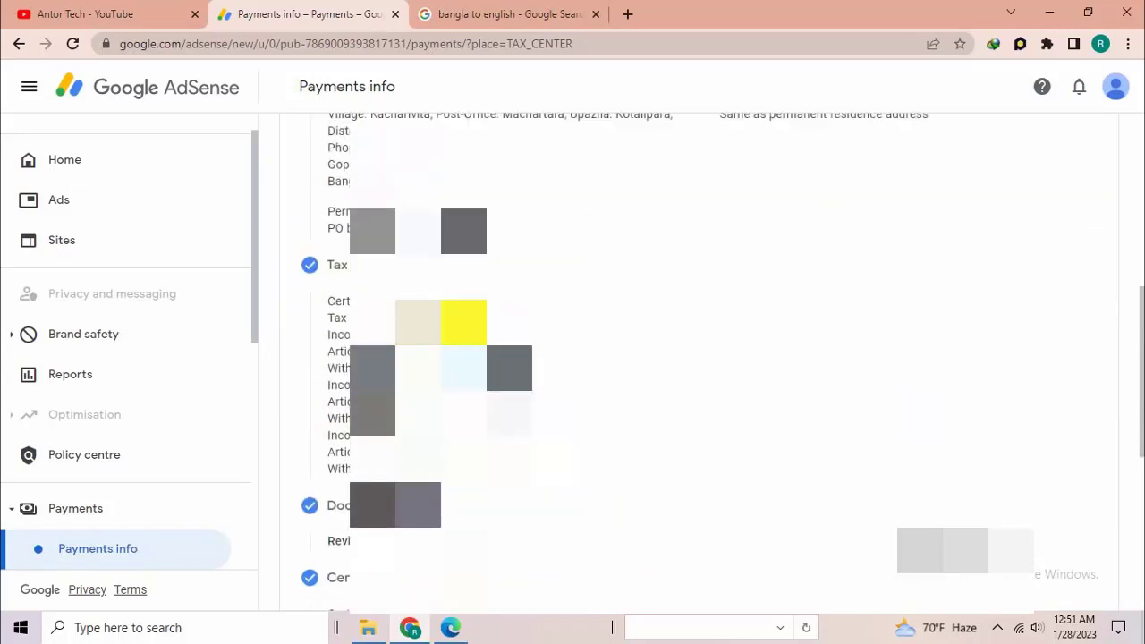
pyautogui.scroll(-3, 698, 358)
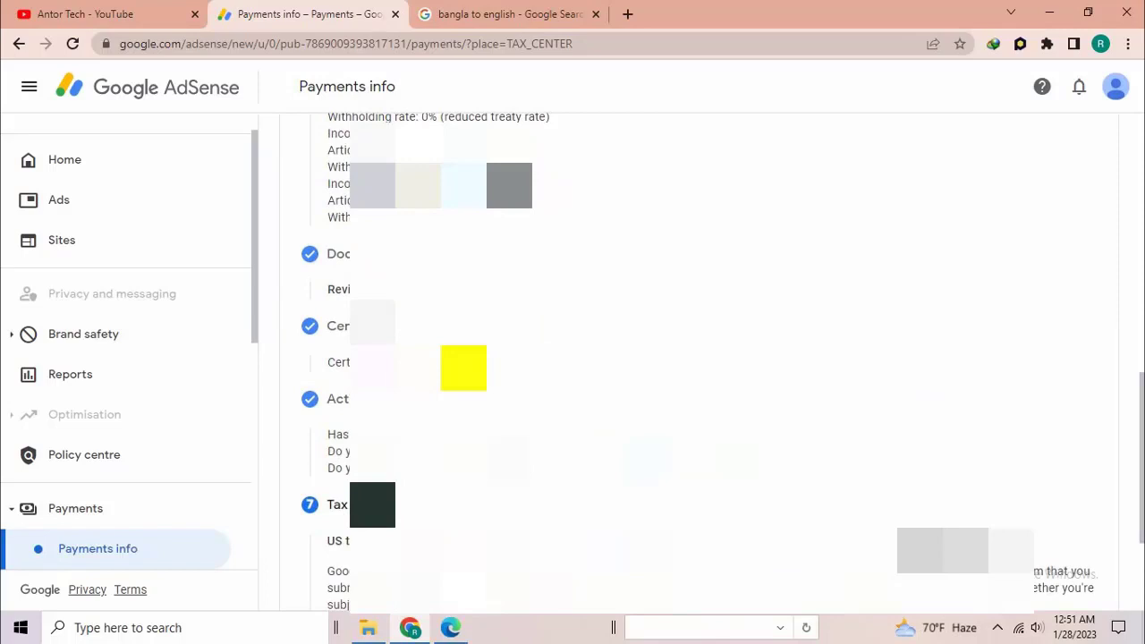
pyautogui.scroll(-2, 464, 368)
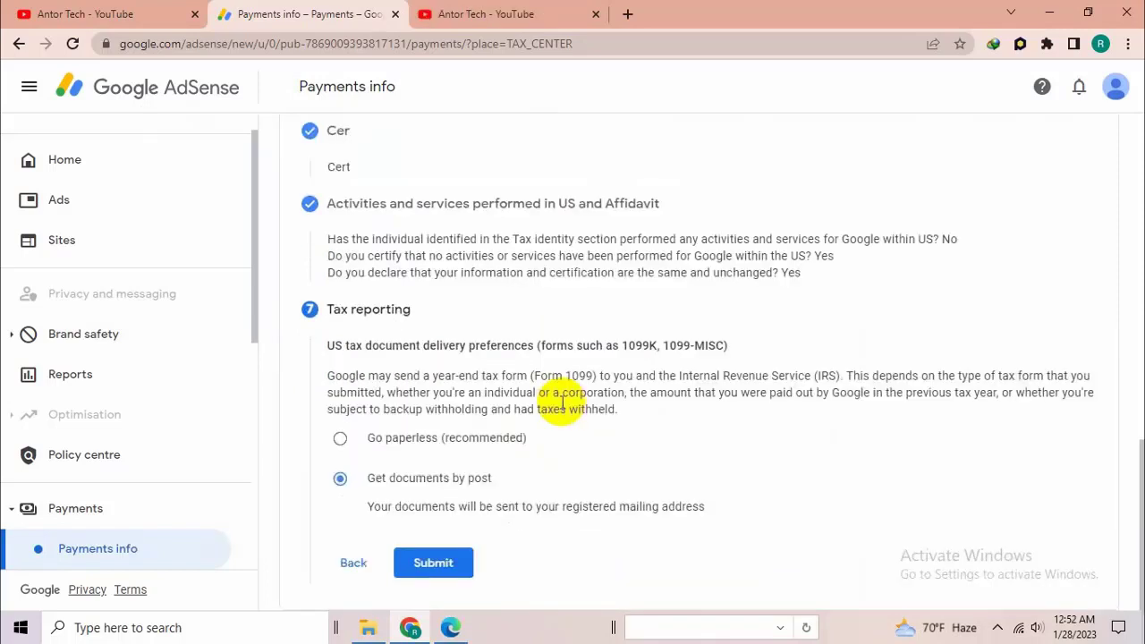
pyautogui.click(433, 562)
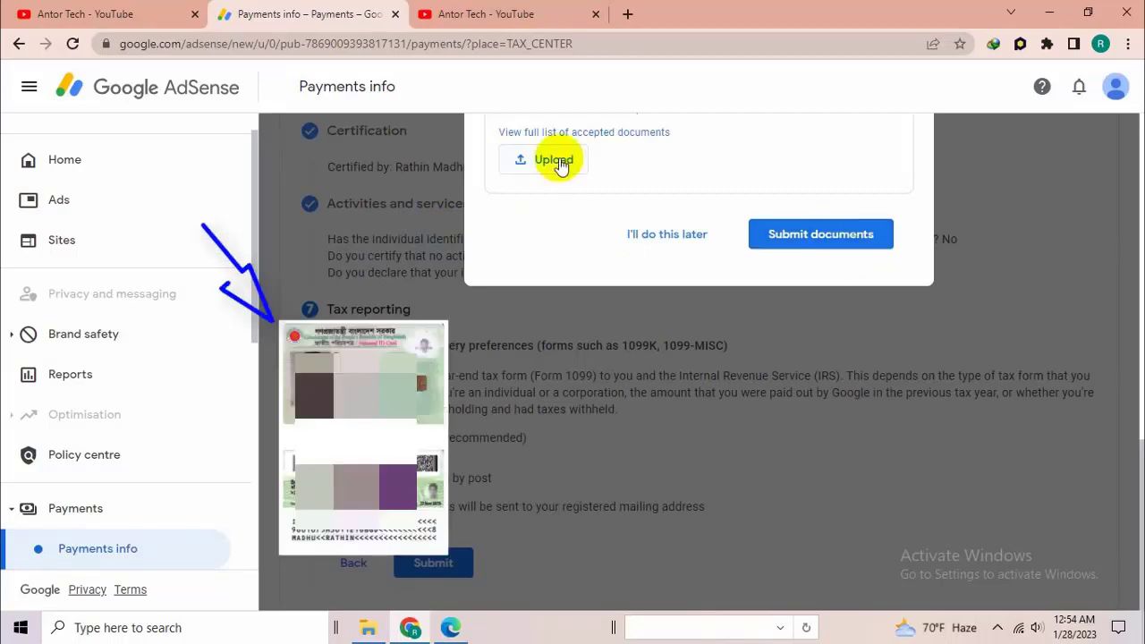
# - Submit the national ID card as proof of residence address and acknowledge the submission to return to the tax info page
pyautogui.scroll(4, 640, 220)
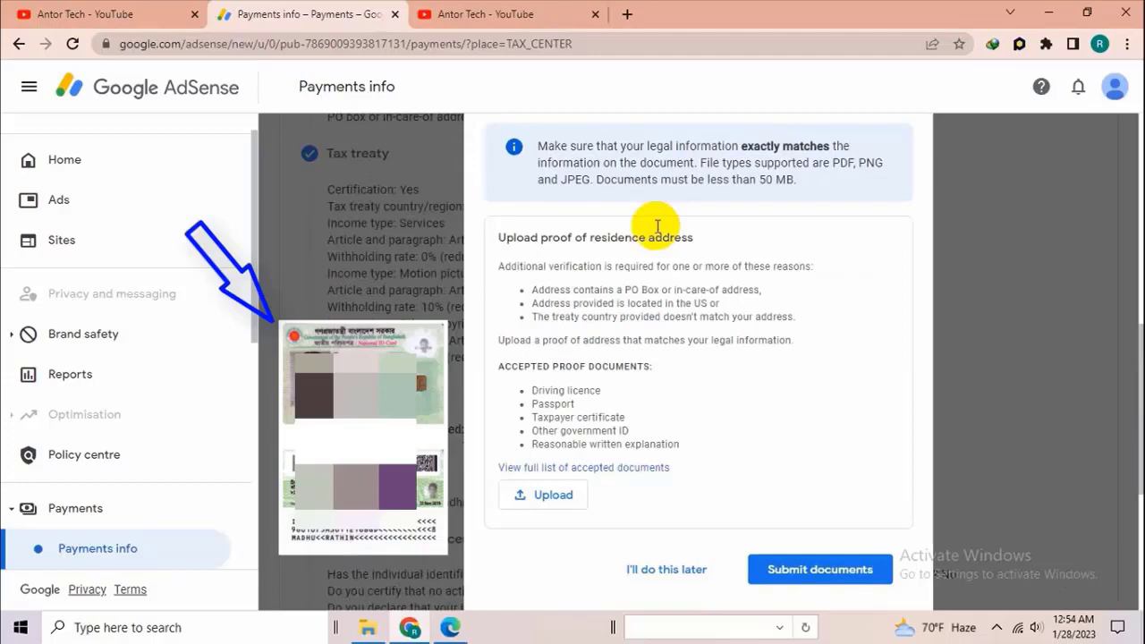
pyautogui.scroll(-2, 671, 304)
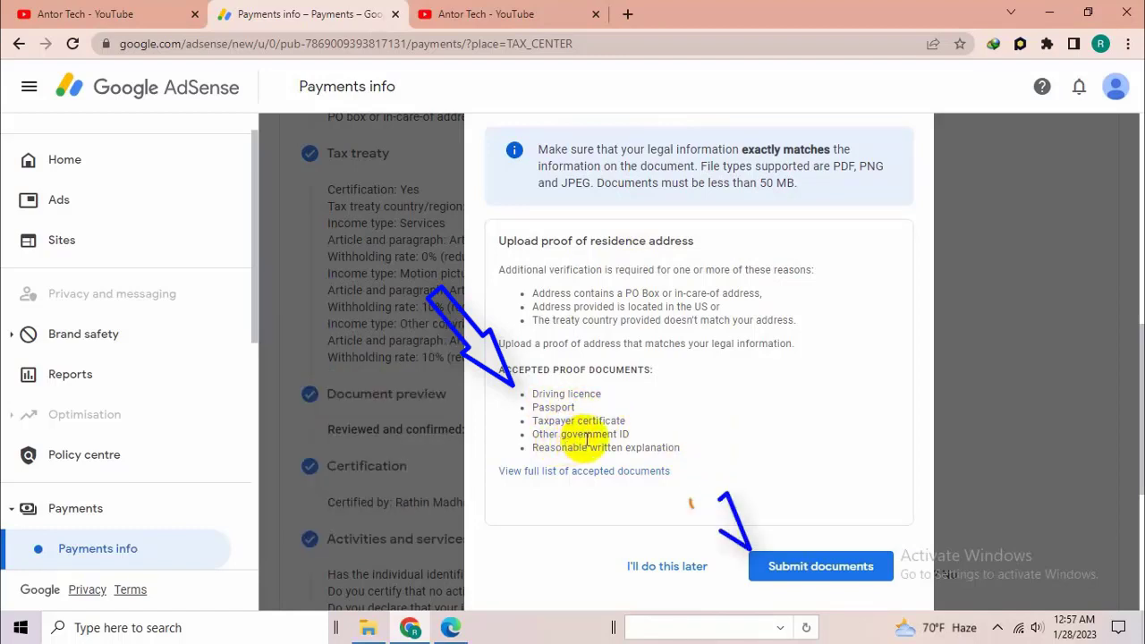
pyautogui.click(825, 577)
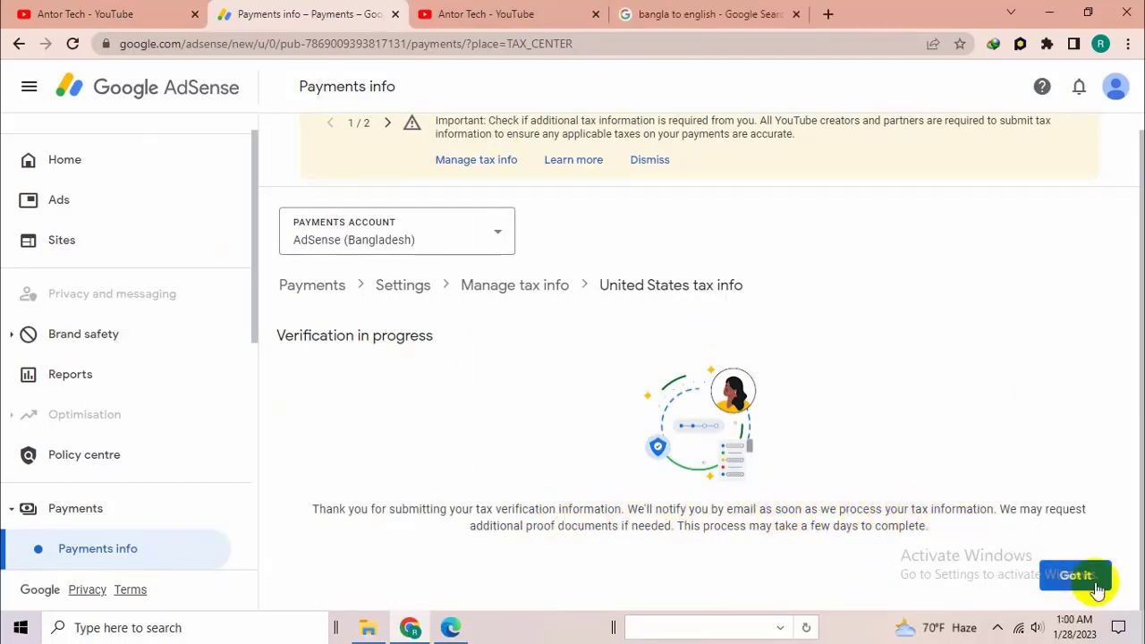
pyautogui.click(1075, 575)
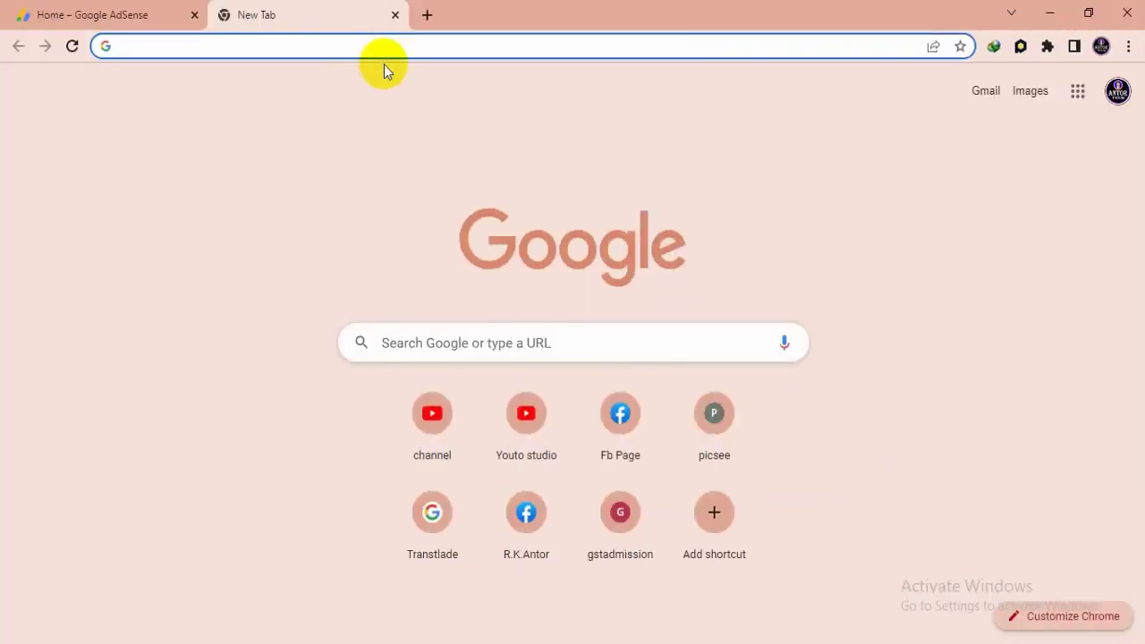
# - Search Google for gmail in a new tab and open the Gmail inbox
pyautogui.write('g')
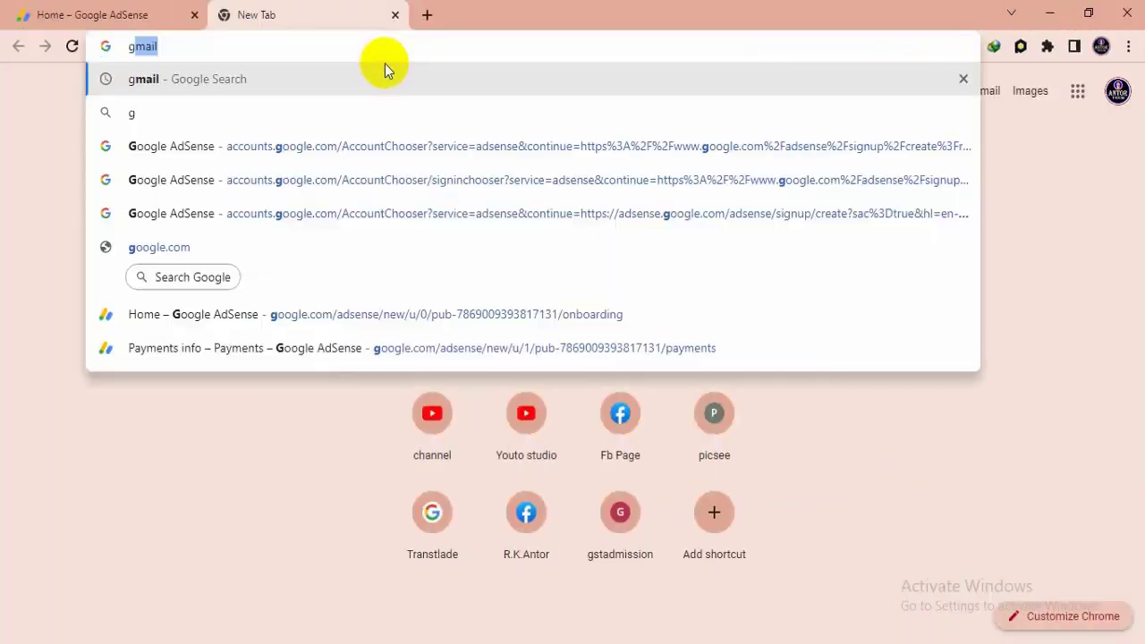
pyautogui.click(215, 77)
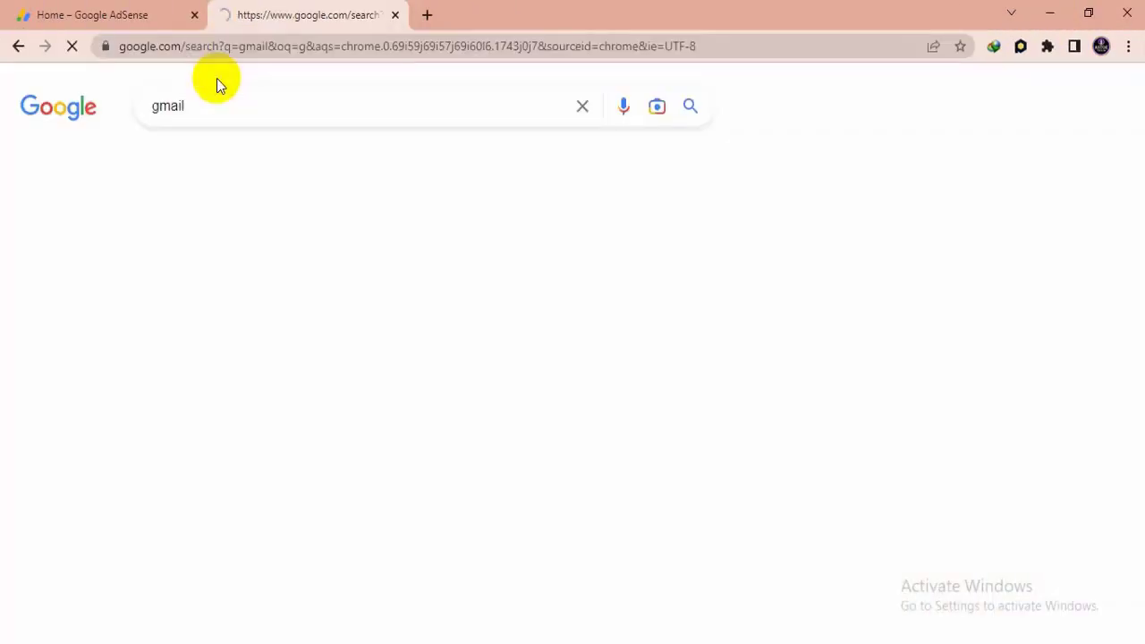
pyautogui.click(221, 293)
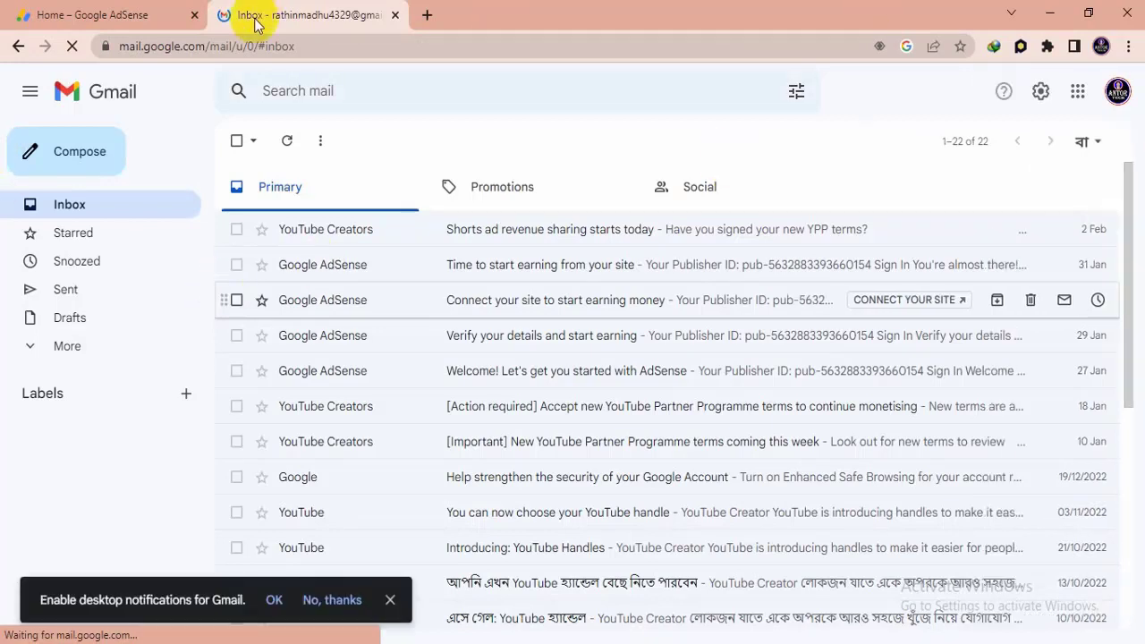
# - Switch to the Gmail account linked to AdSense and open the Google Payments email about tax information approval
pyautogui.click(1113, 99)
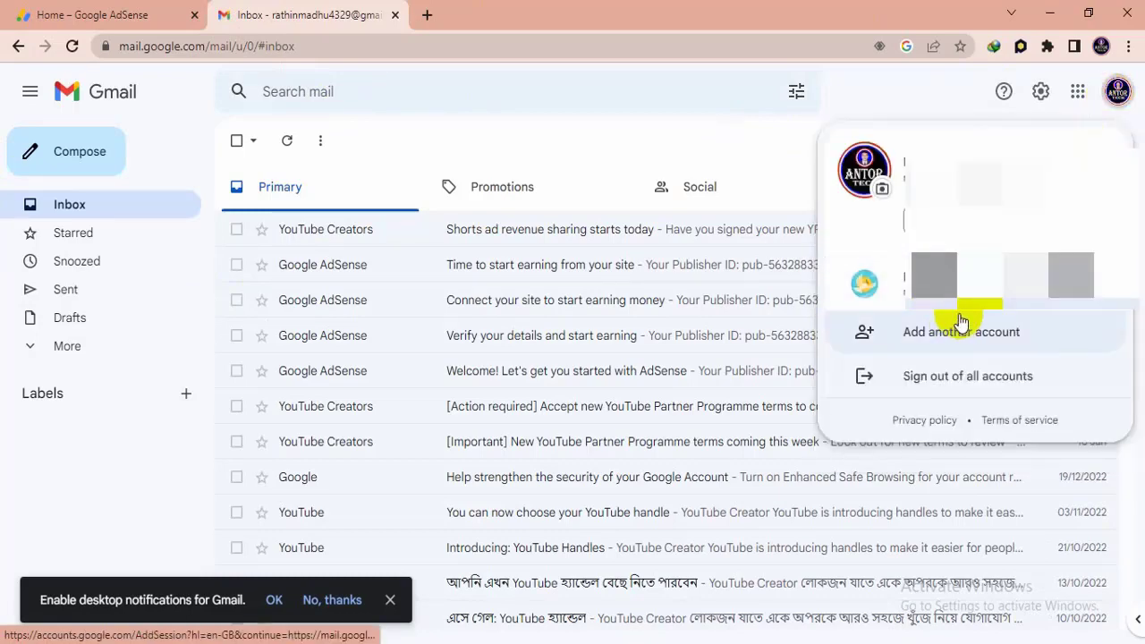
pyautogui.click(978, 295)
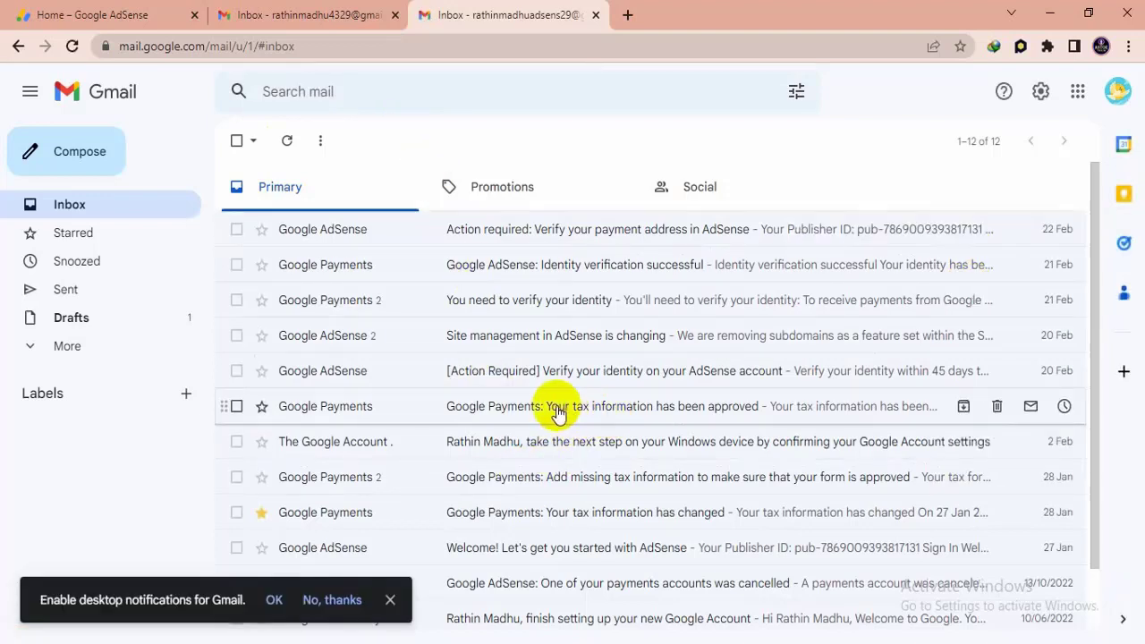
pyautogui.click(642, 412)
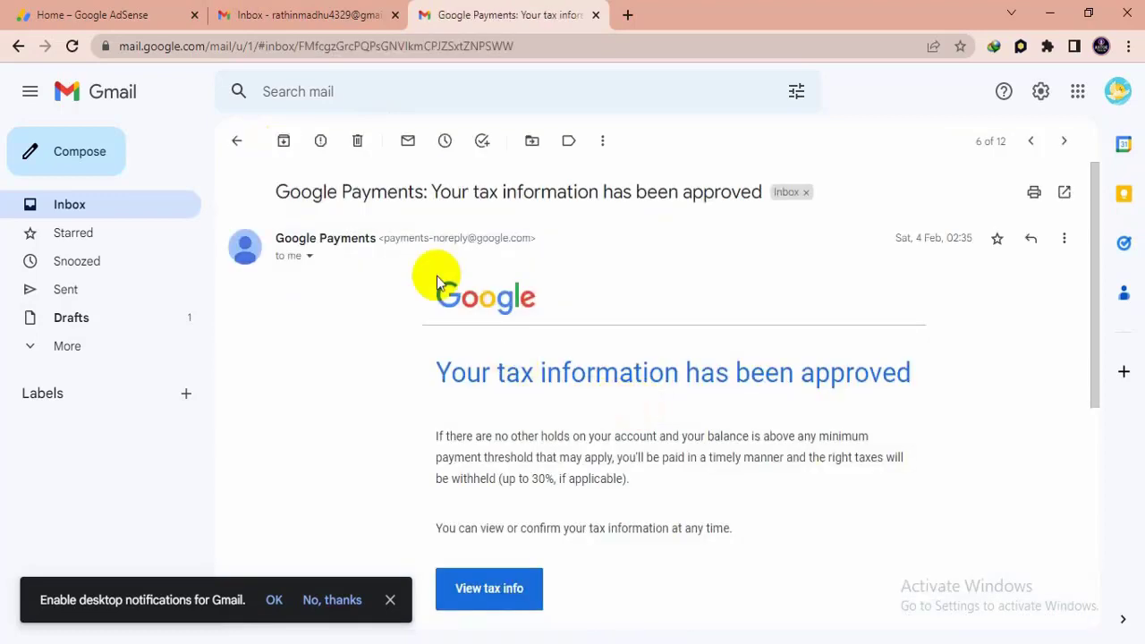